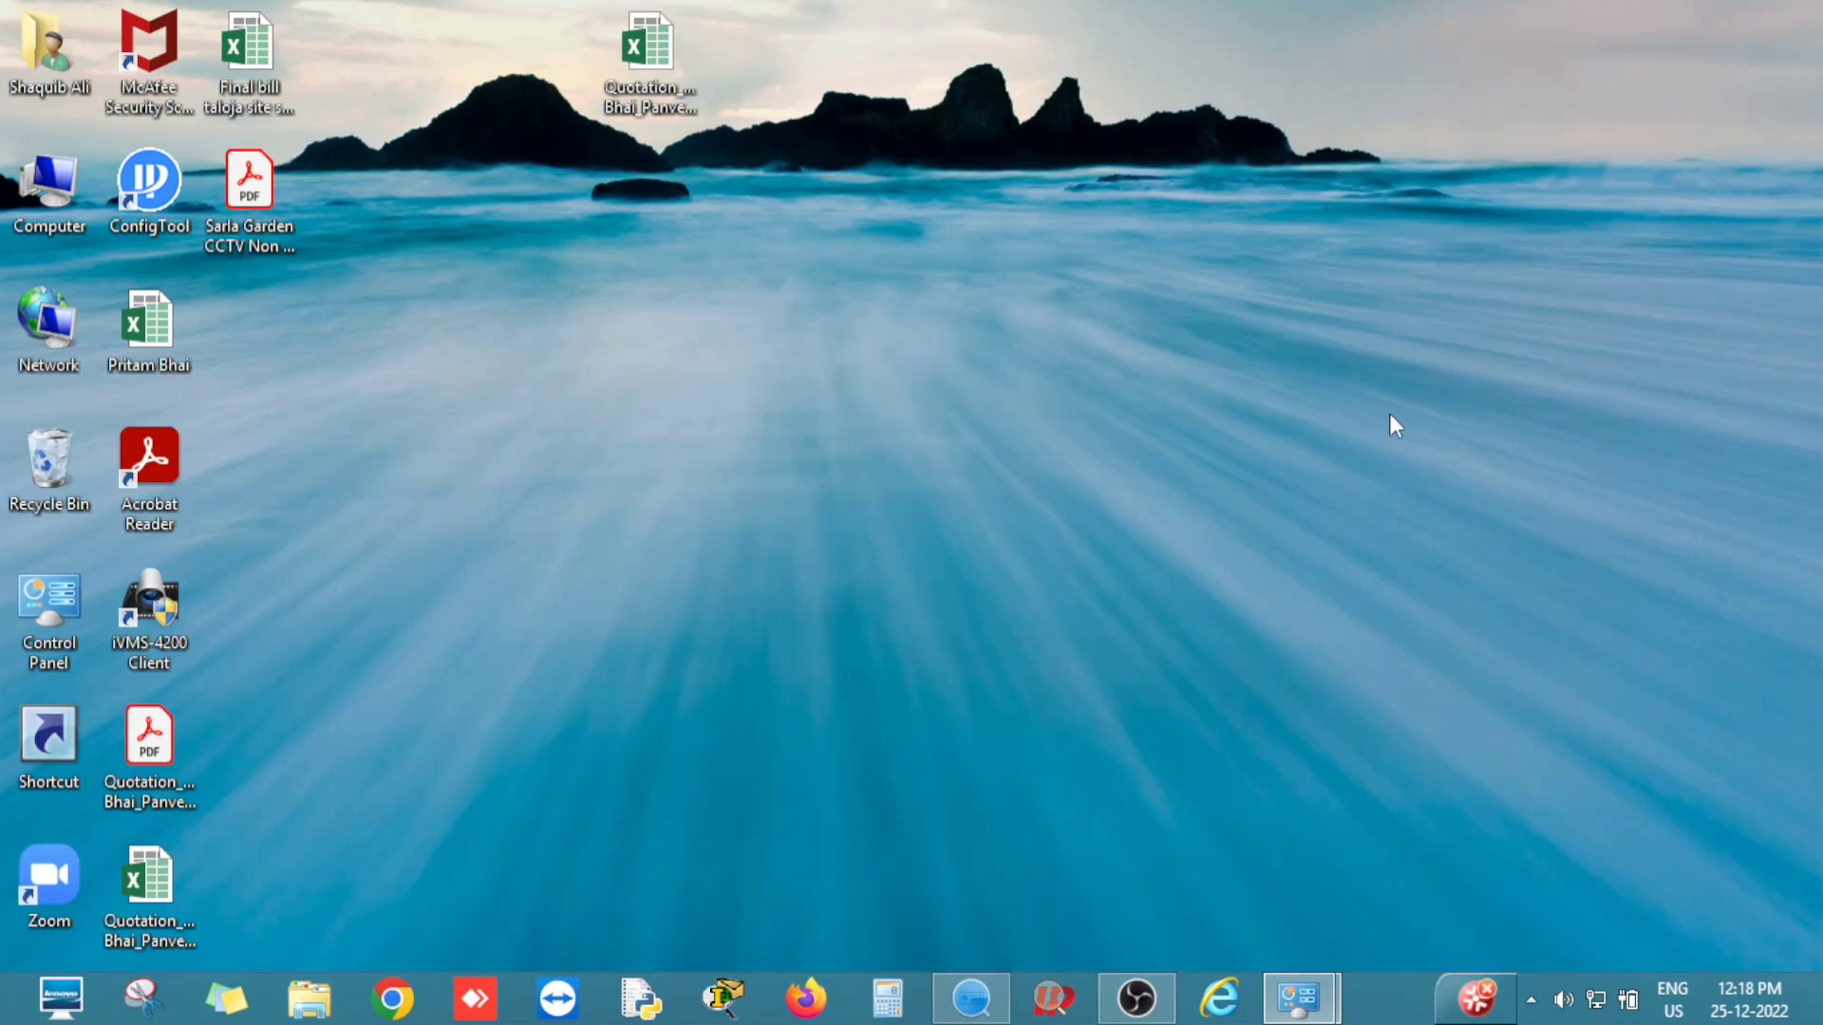
Restore the SADP device list window from the taskbar.
left_click(974, 999)
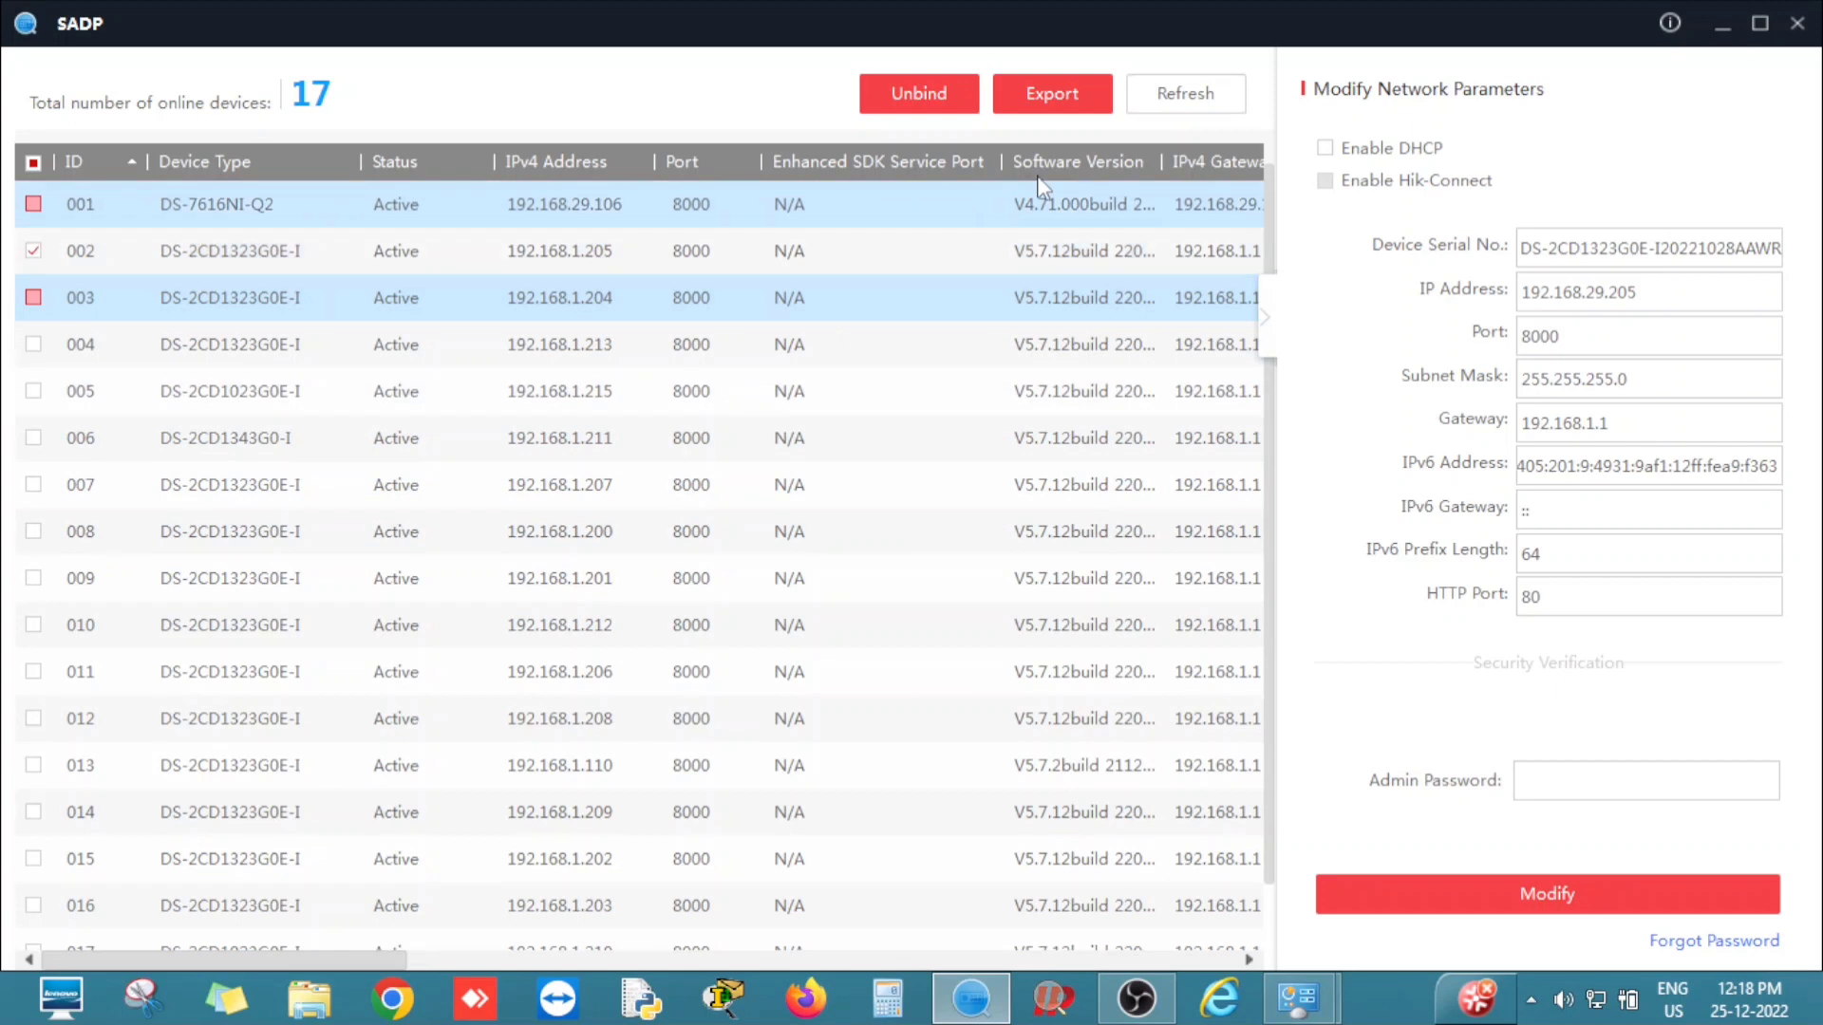
Refresh the device list, collapse the parameters panel, and review rows 004–006 and 192.168.1.215.
left_click(1183, 93)
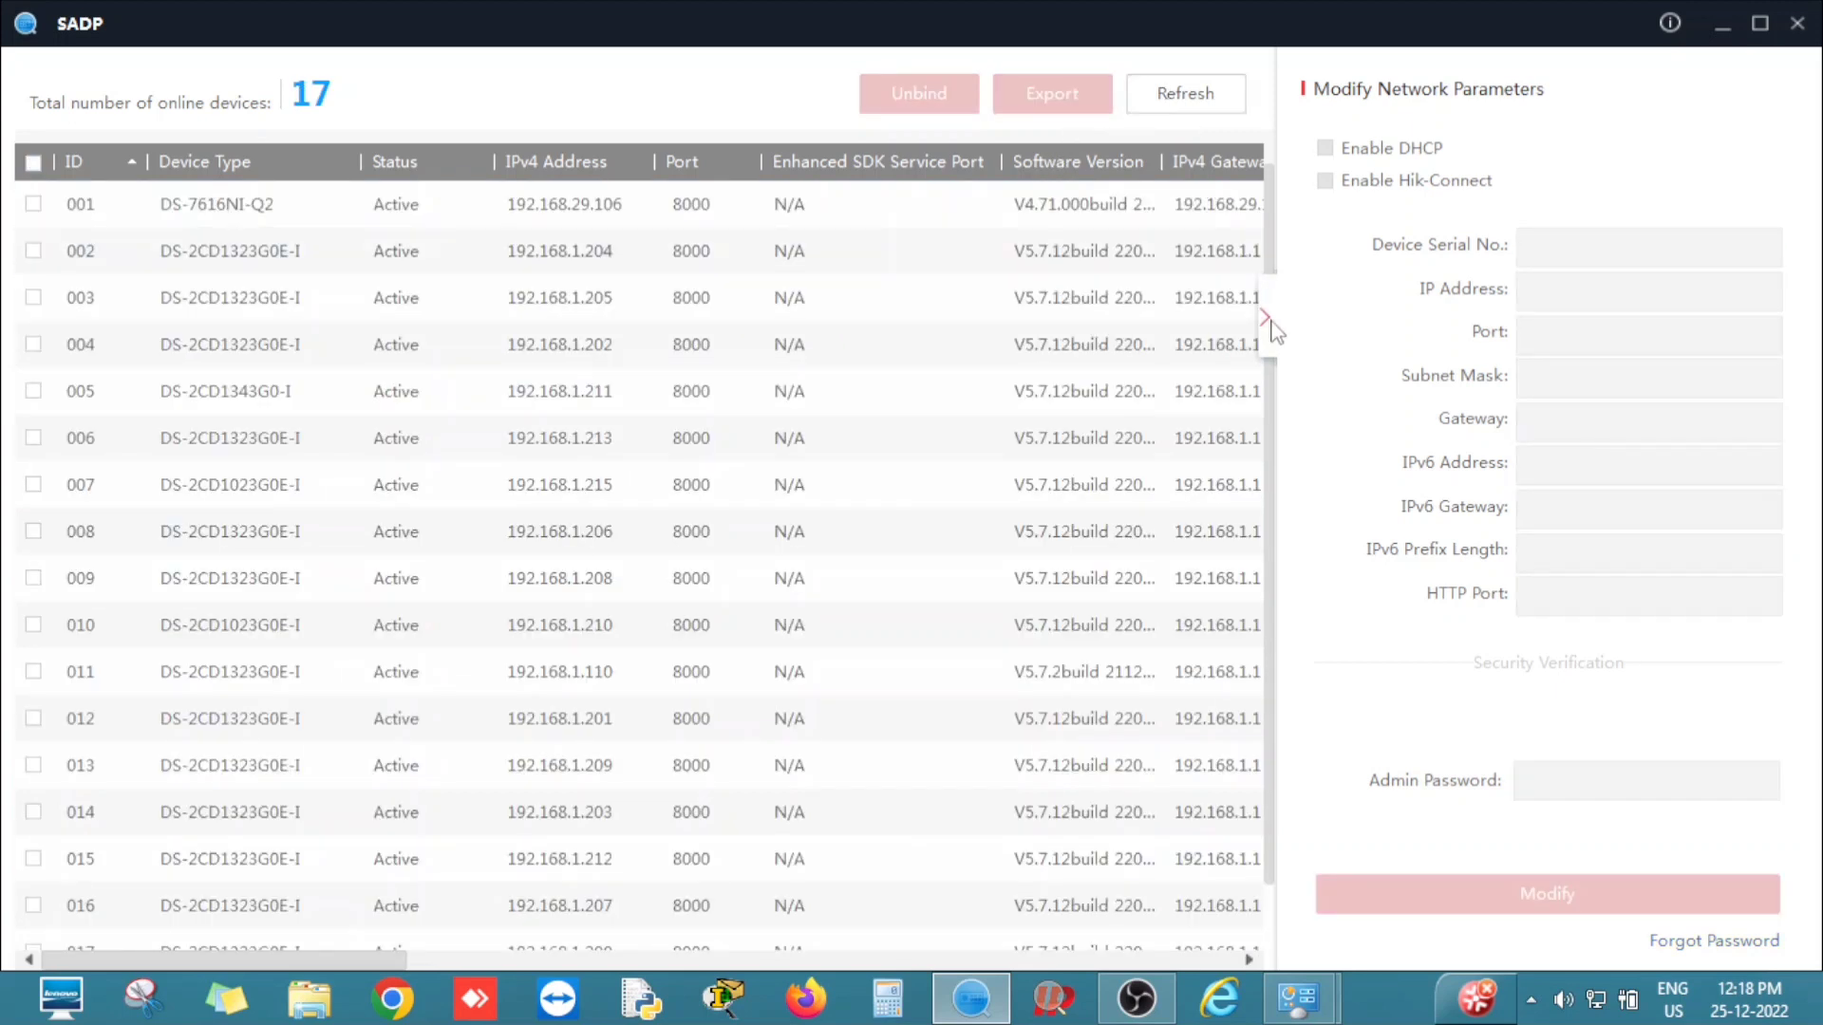
left_click(1275, 327)
left_click(1272, 337)
left_click(1086, 394)
scroll(1073, 394, "down", 1)
left_click(1066, 394)
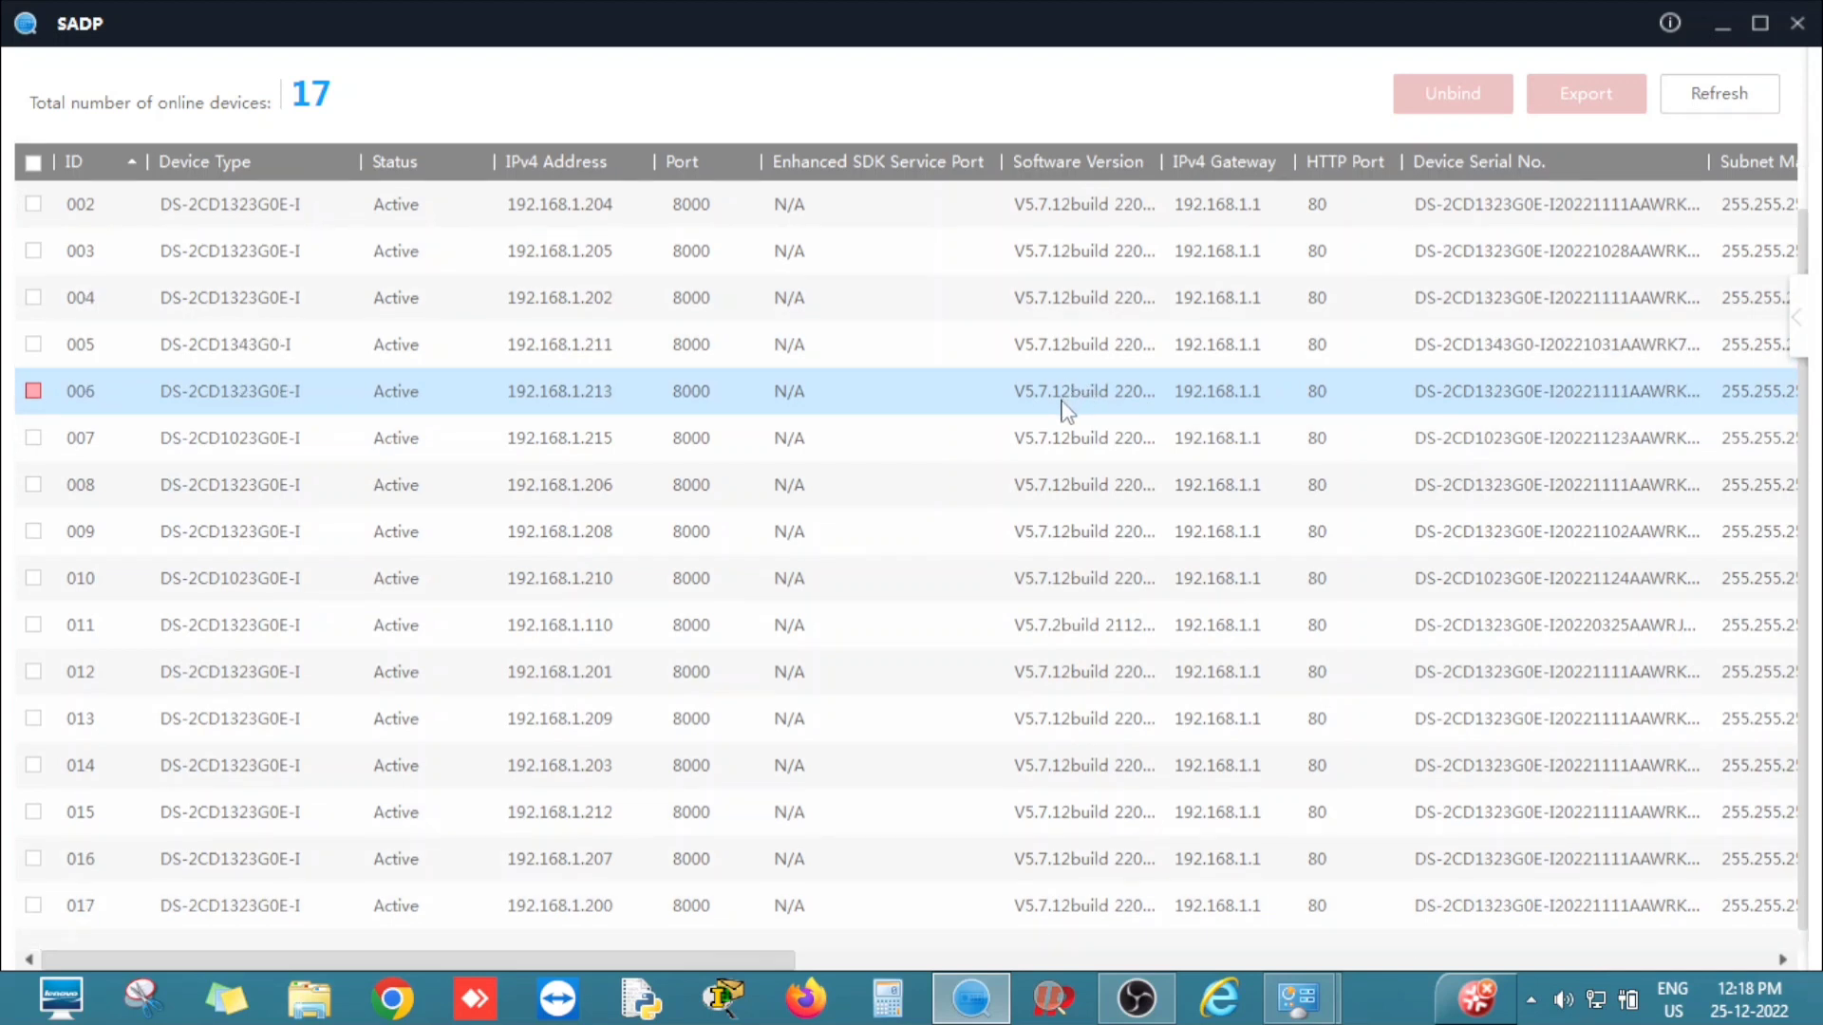
left_click(1046, 419)
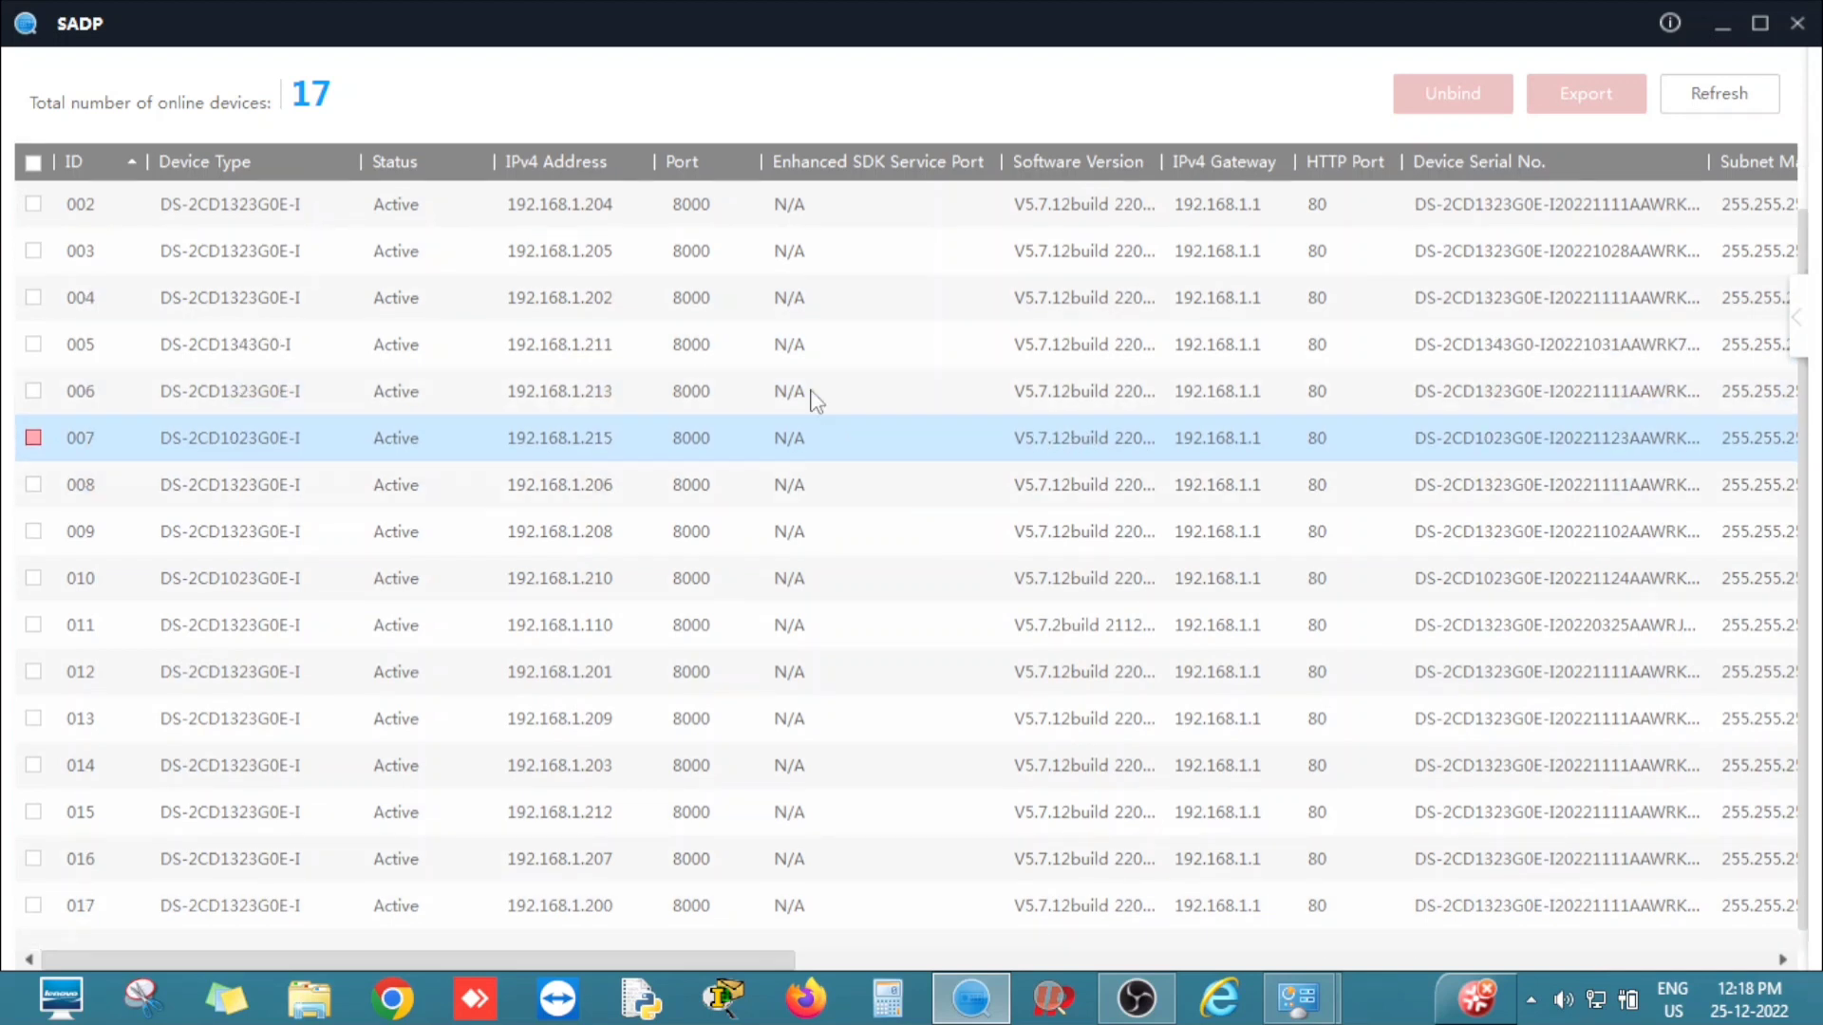
Review more cameras, including rows 008 and 011 and 192.168.1.209 and 192.168.1.201.
left_click(794, 297)
left_click(645, 484)
left_click(612, 625)
left_click(603, 719)
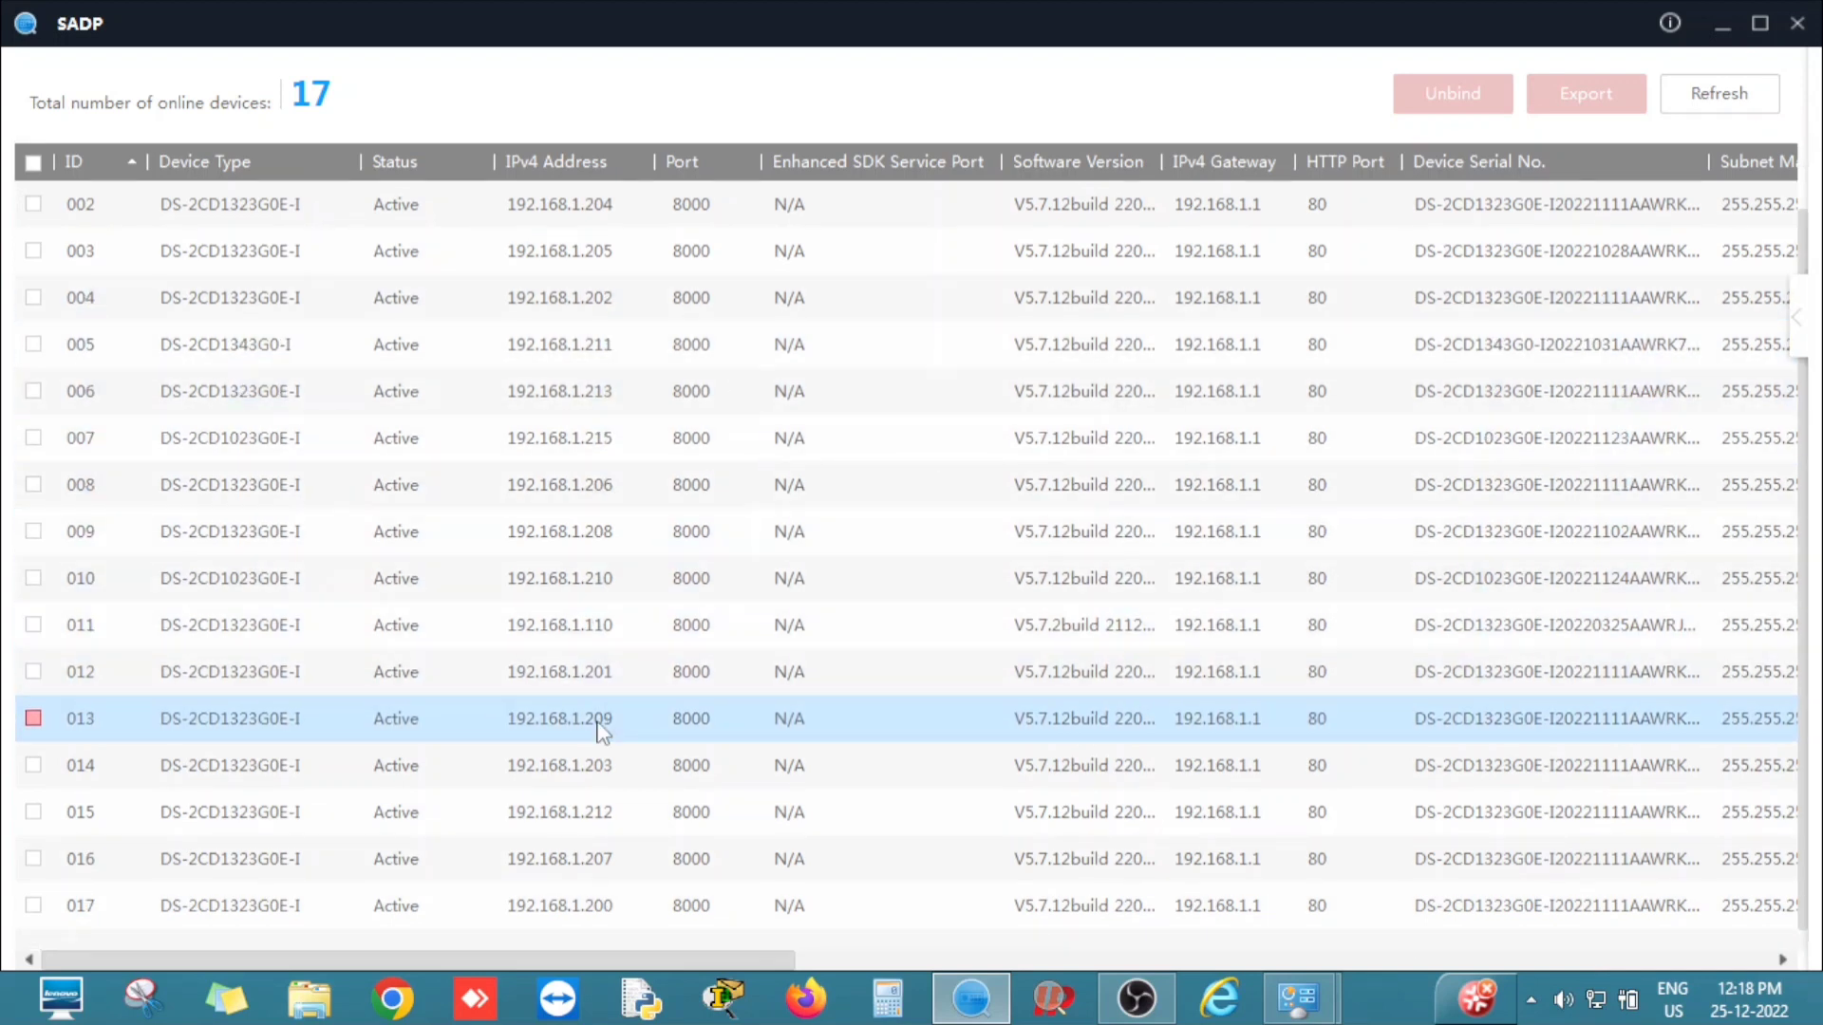
scroll(668, 745, "up", 1)
left_click(671, 724)
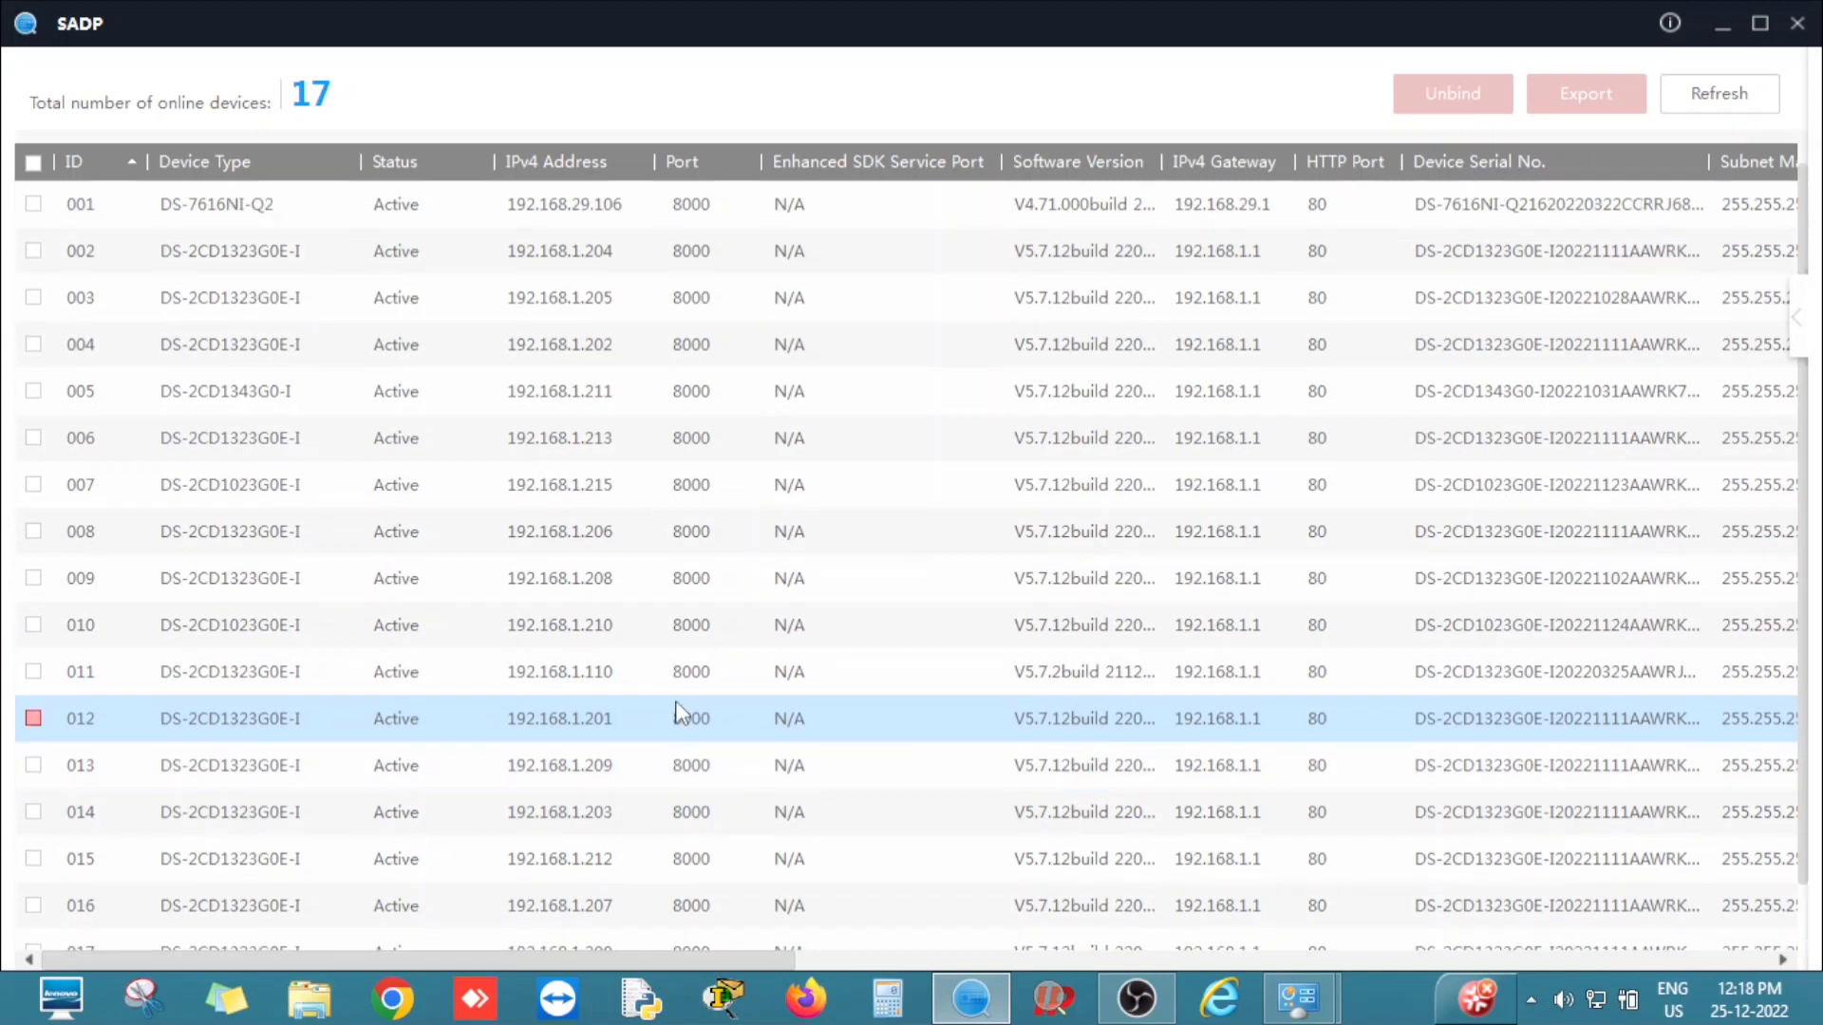
scroll(678, 713, "down", 1)
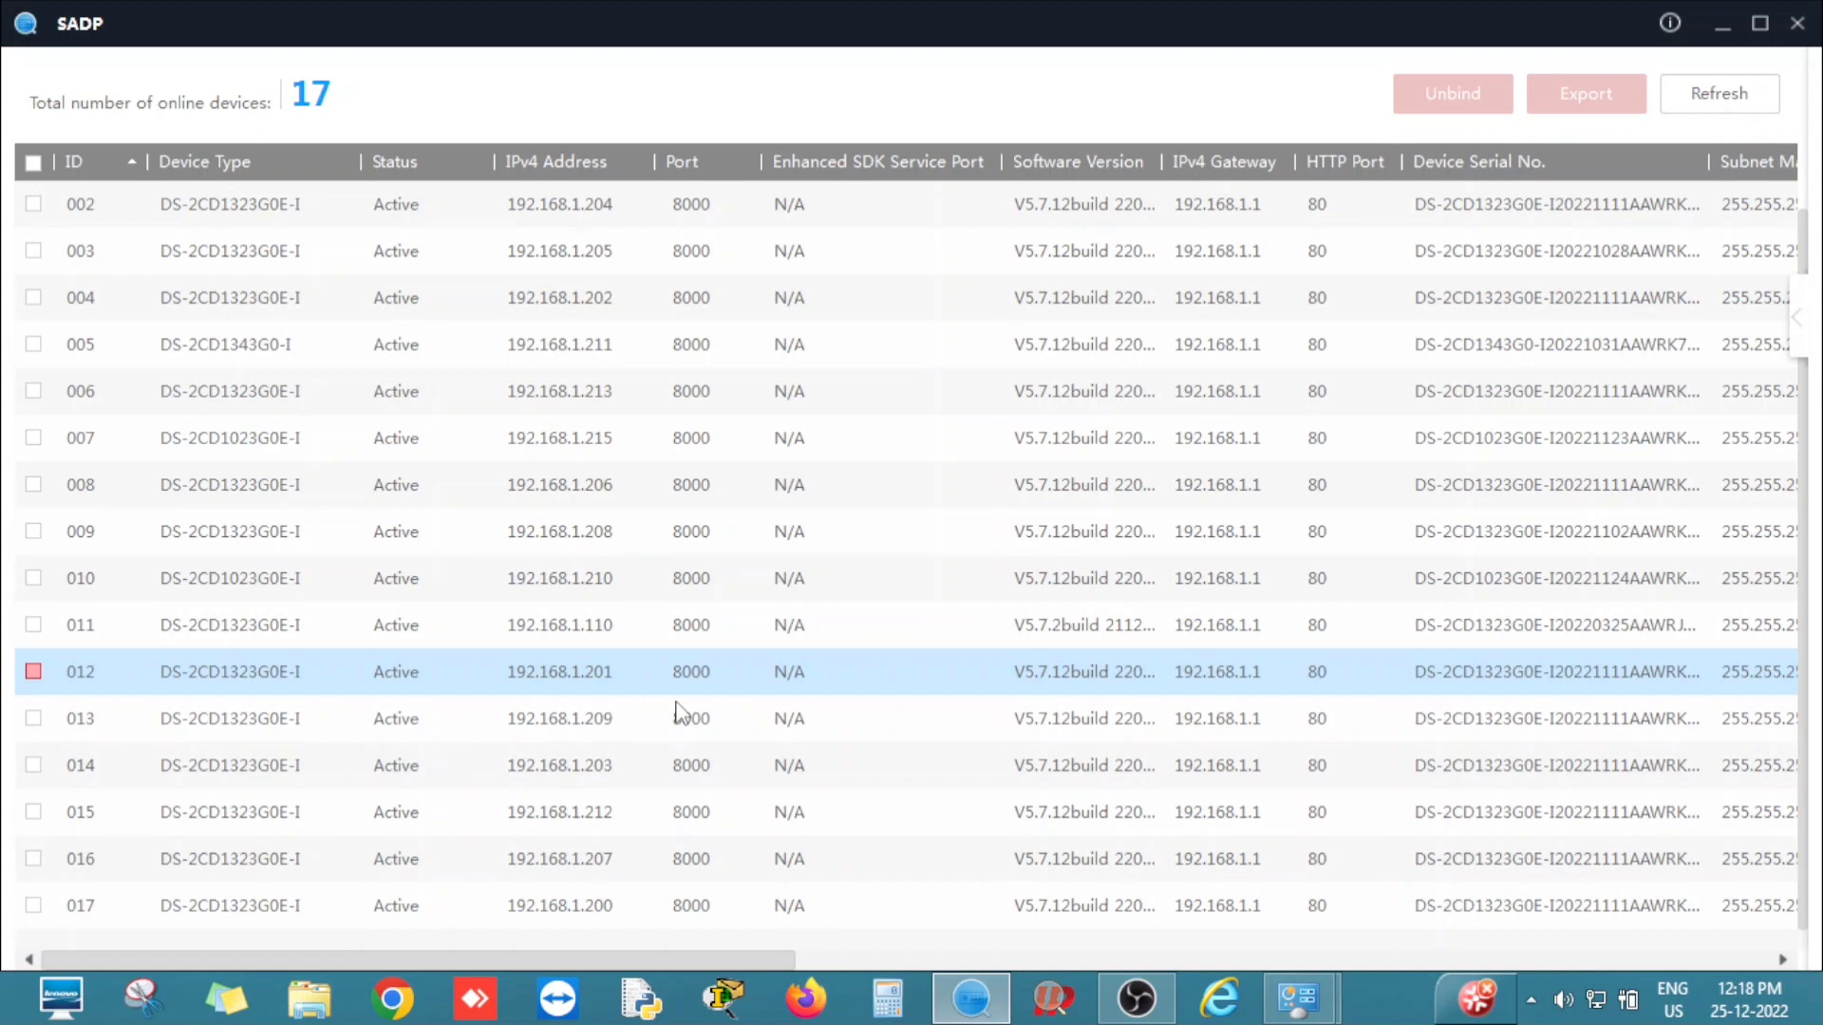
left_click_drag(678, 712, 590, 570)
scroll(562, 608, "up", 1)
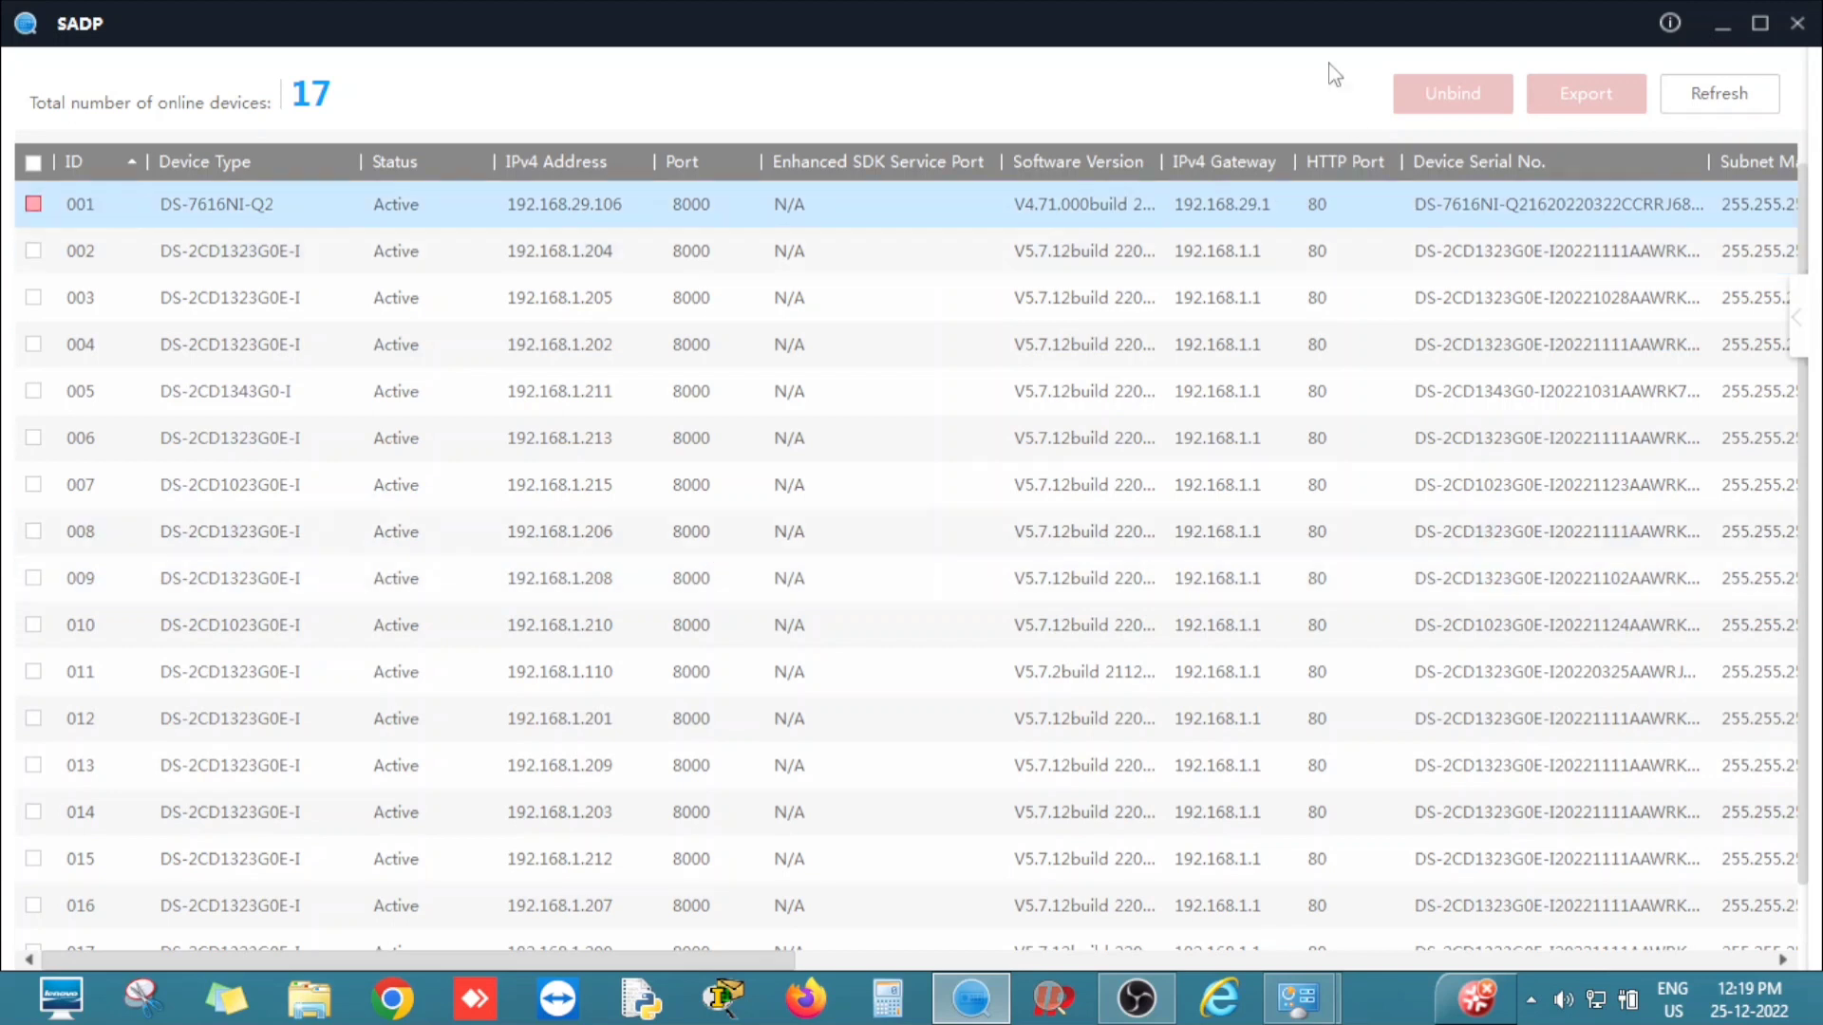
Close SADP and confirm the exit.
left_click(1798, 25)
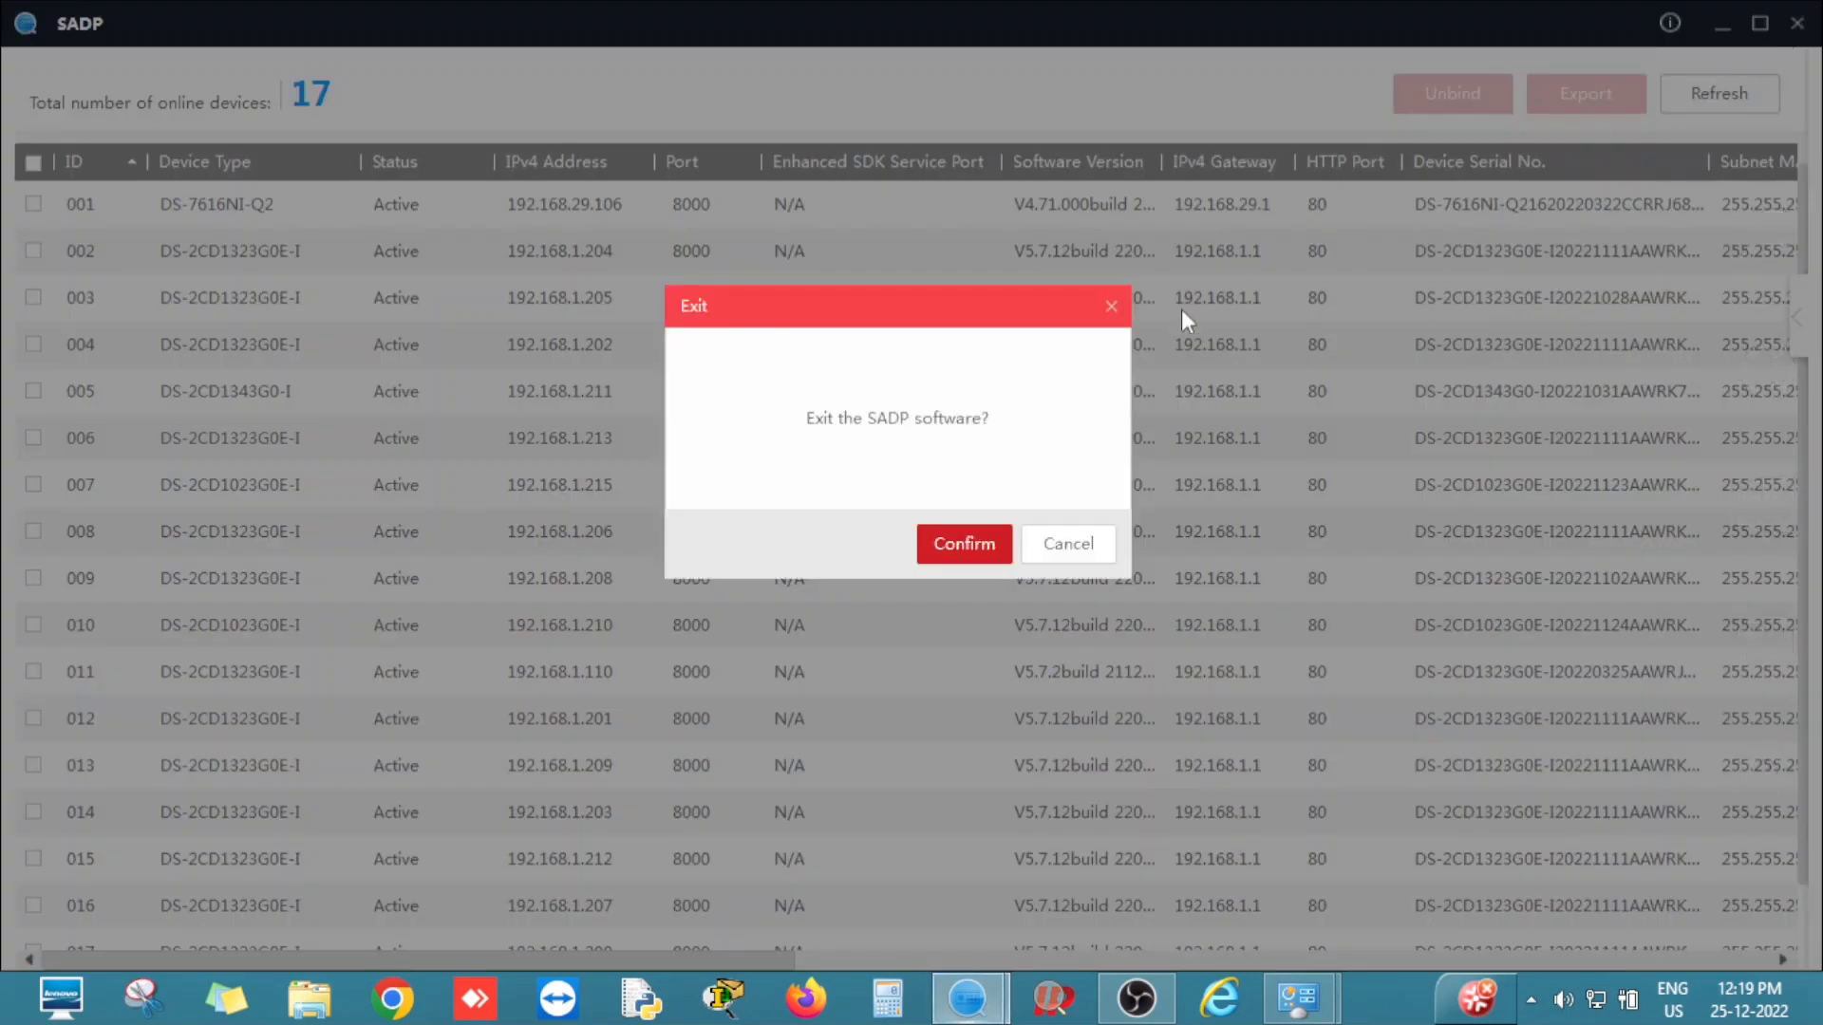
left_click(995, 539)
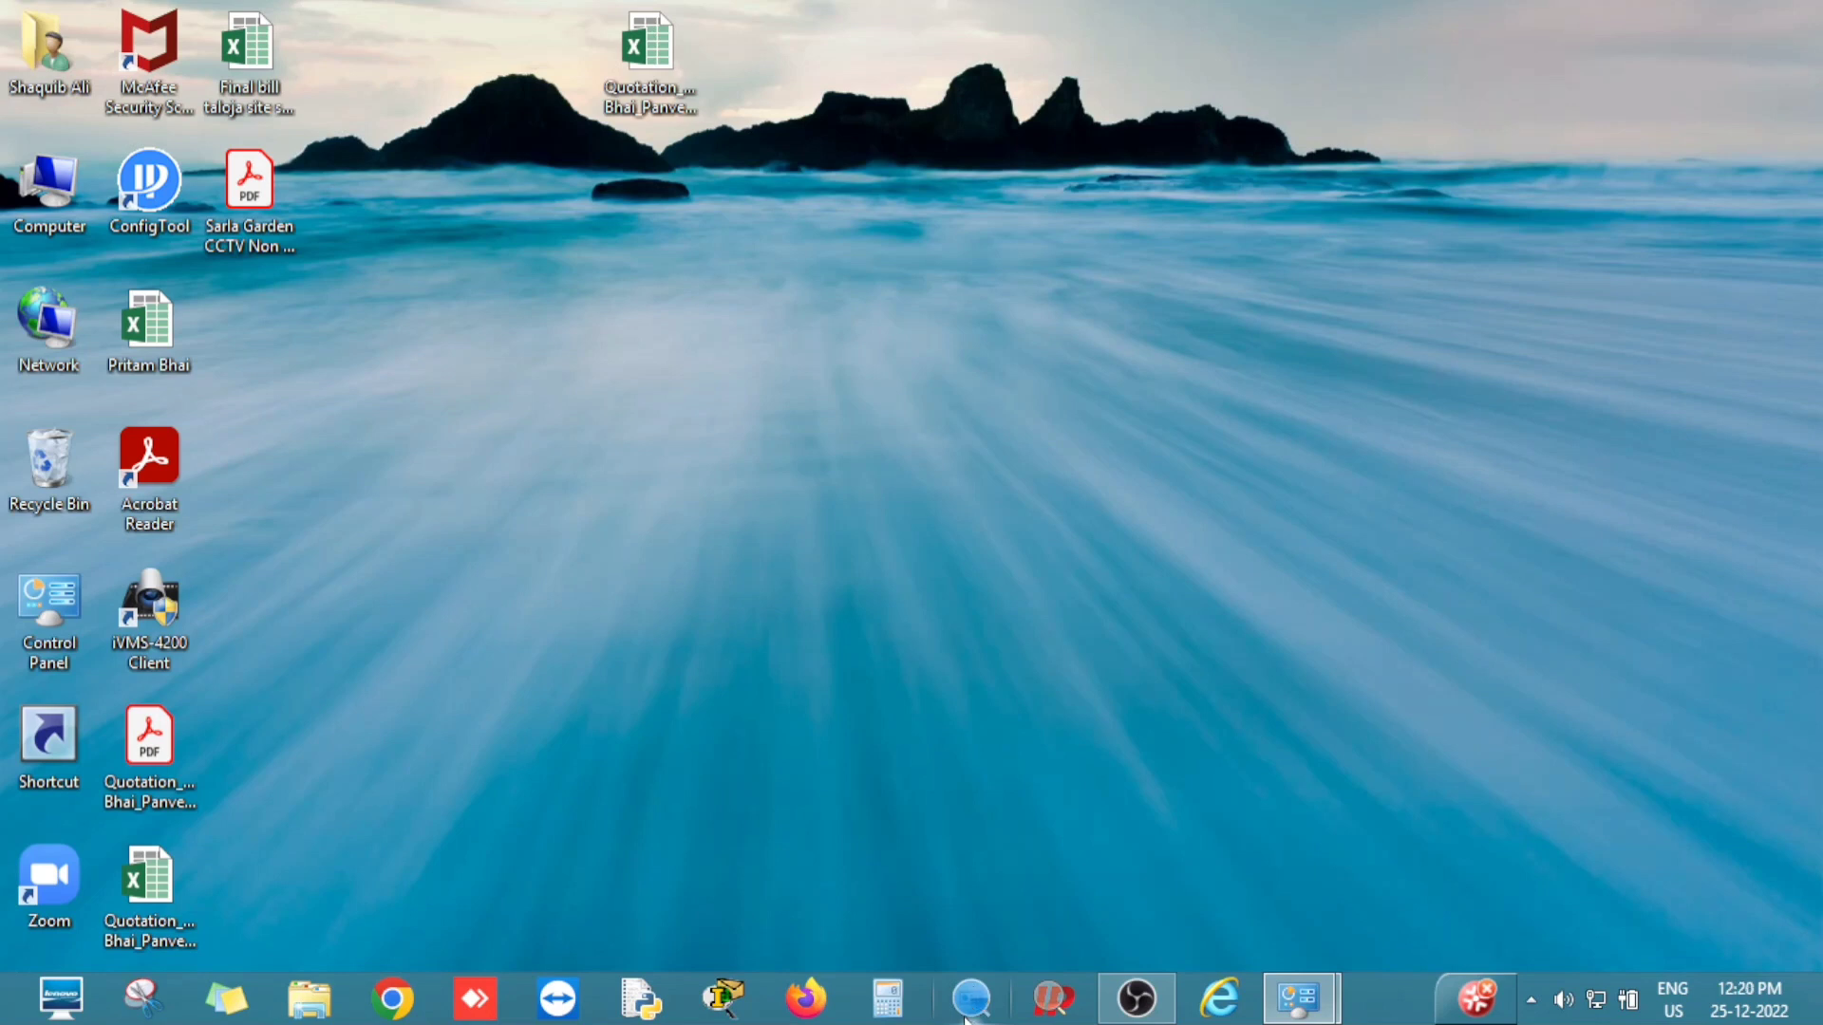
Relaunch SADP, dismiss the already-running notice, and browse camera rows starting at 192.168.1.110.
left_click(975, 1004)
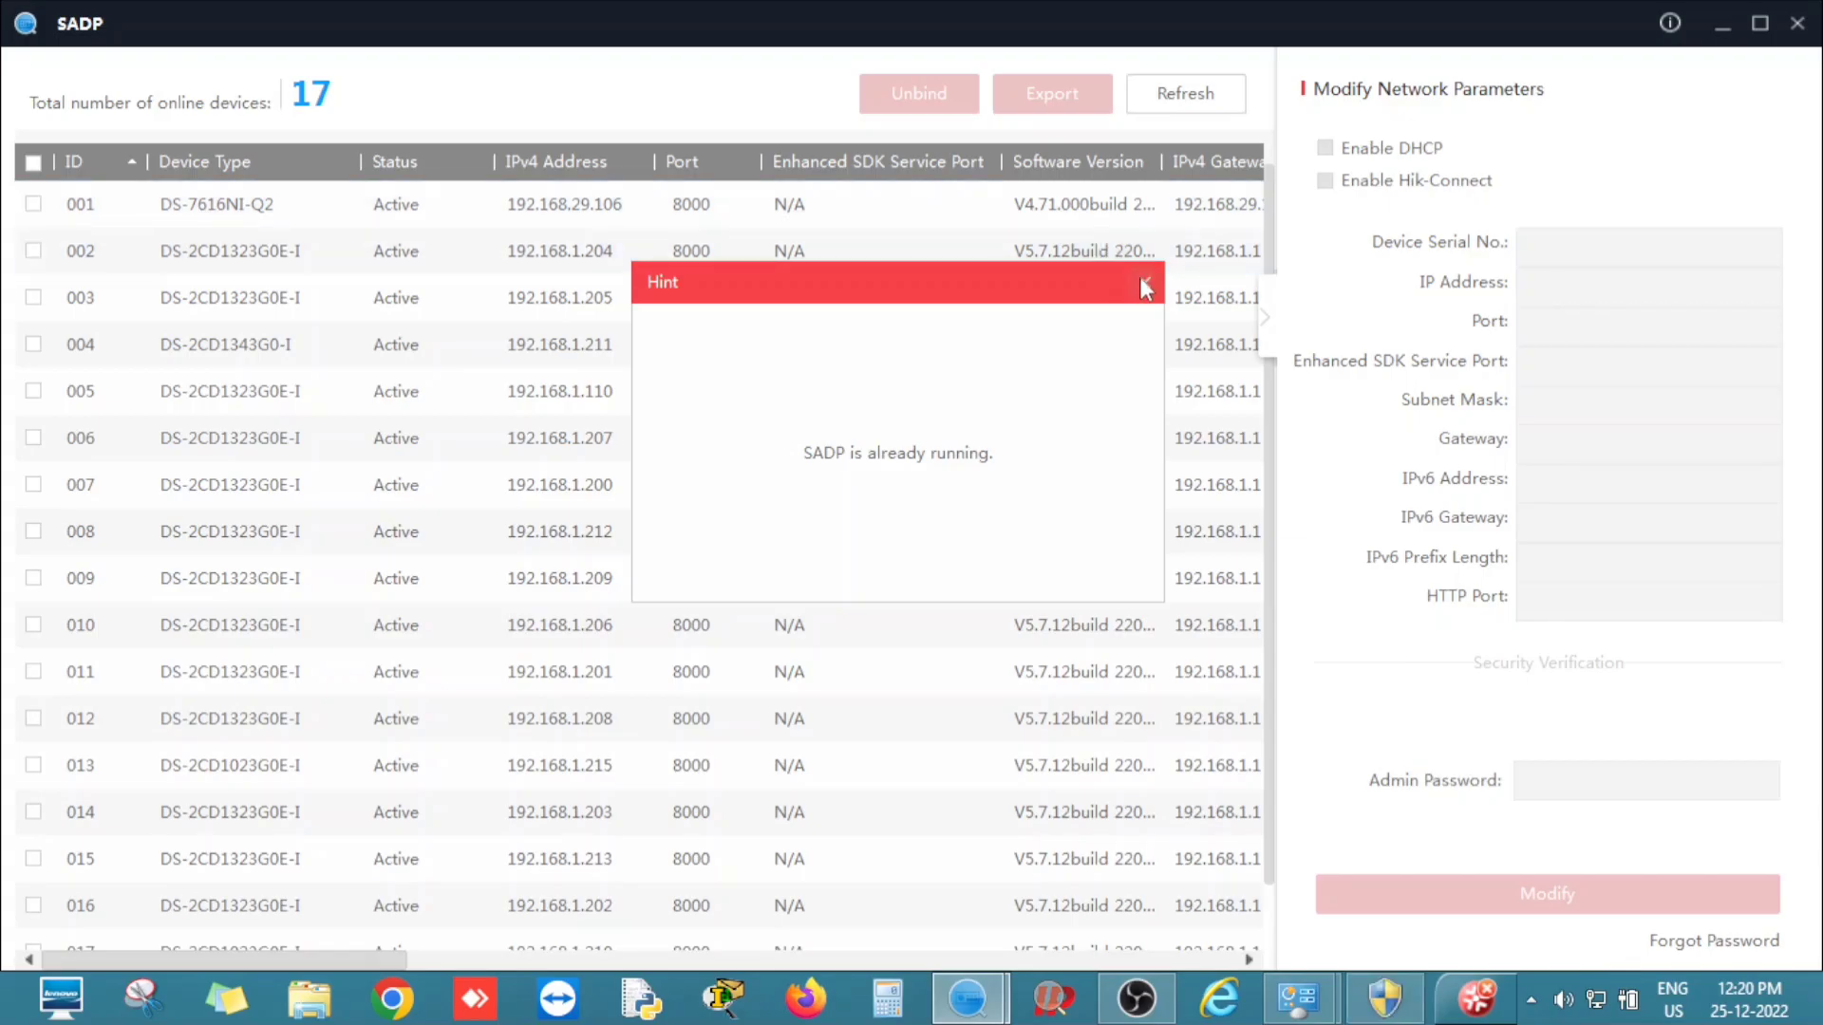
left_click(1142, 290)
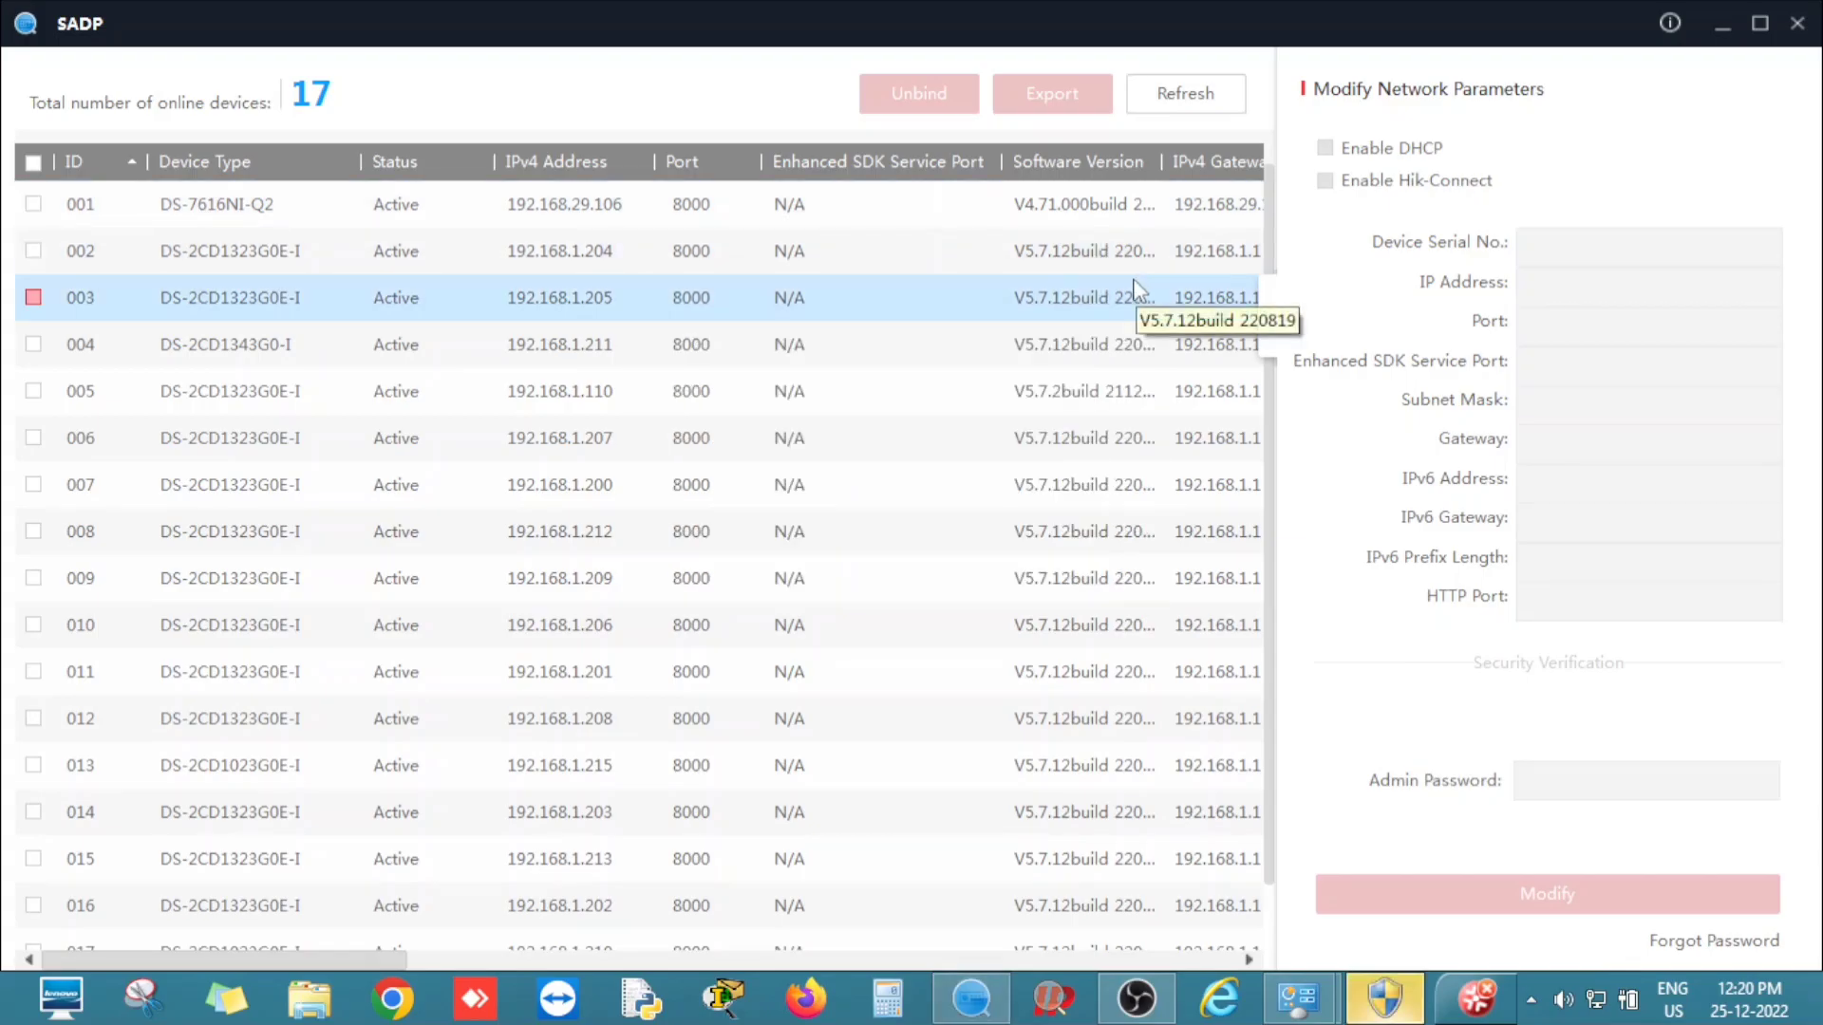
left_click(883, 389)
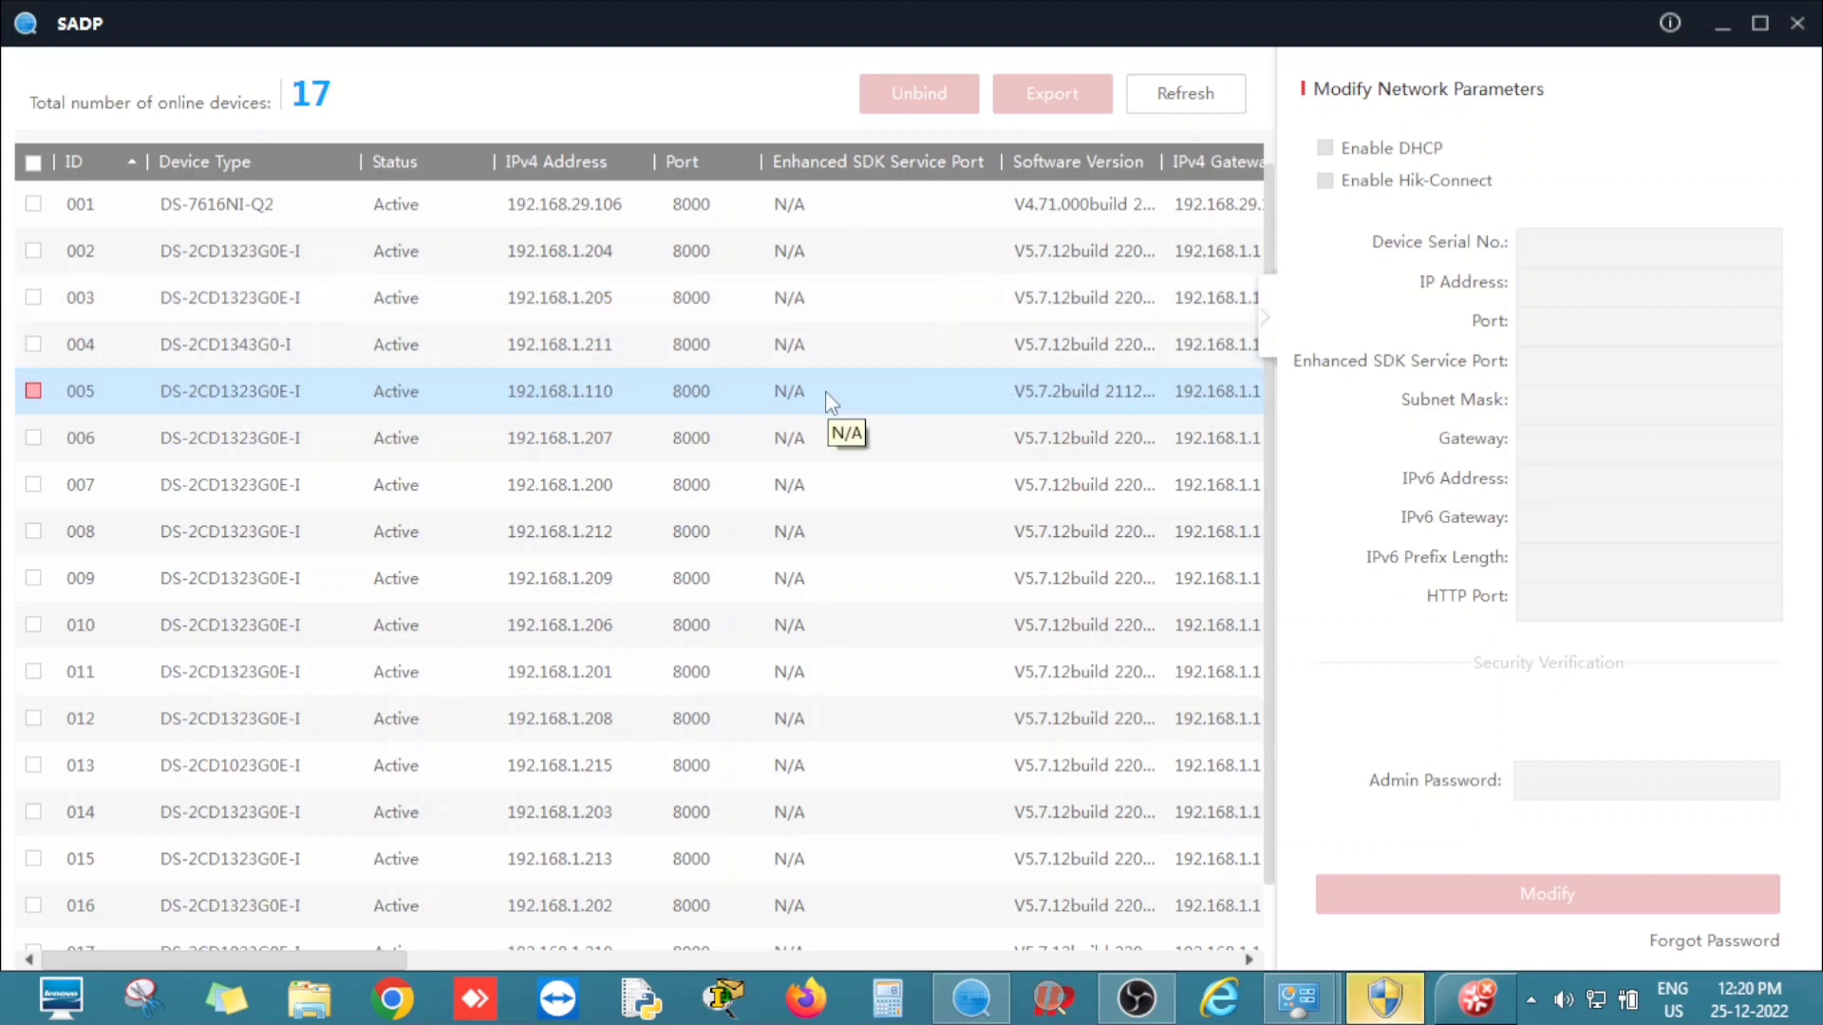
left_click(698, 530)
left_click(604, 626)
left_click(607, 672)
left_click(617, 485)
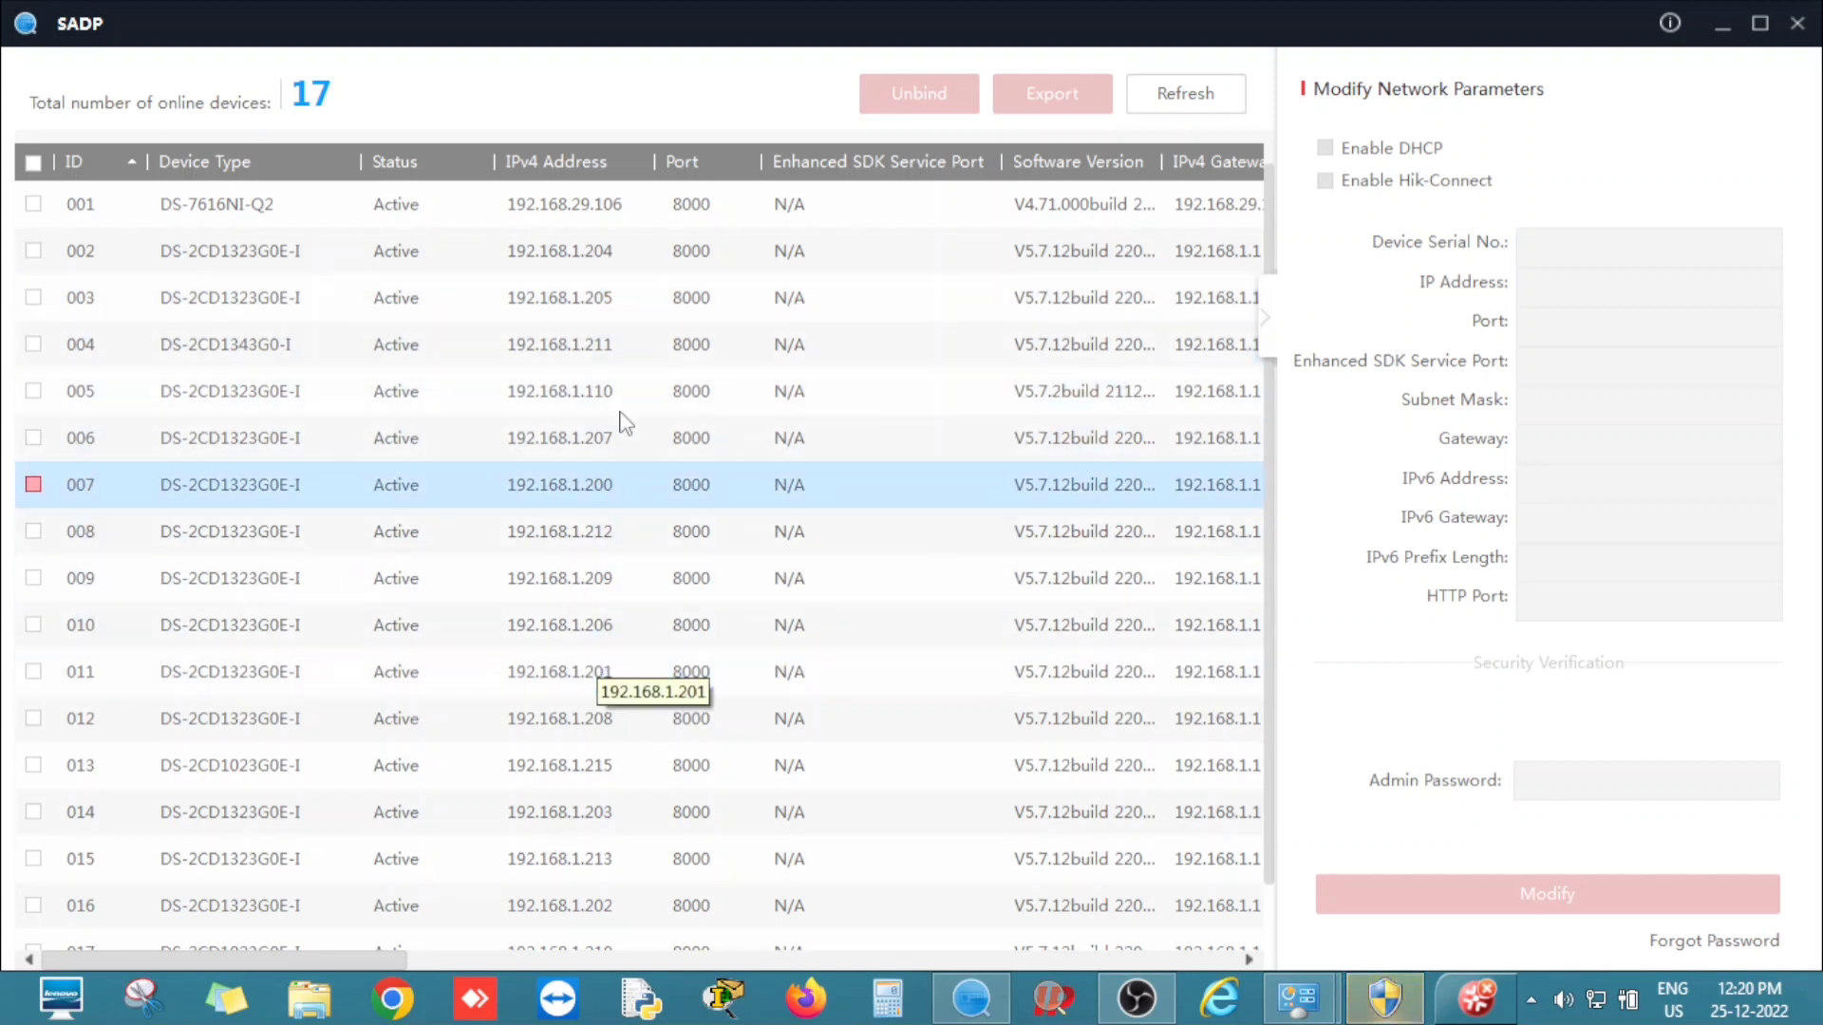
left_click(634, 391)
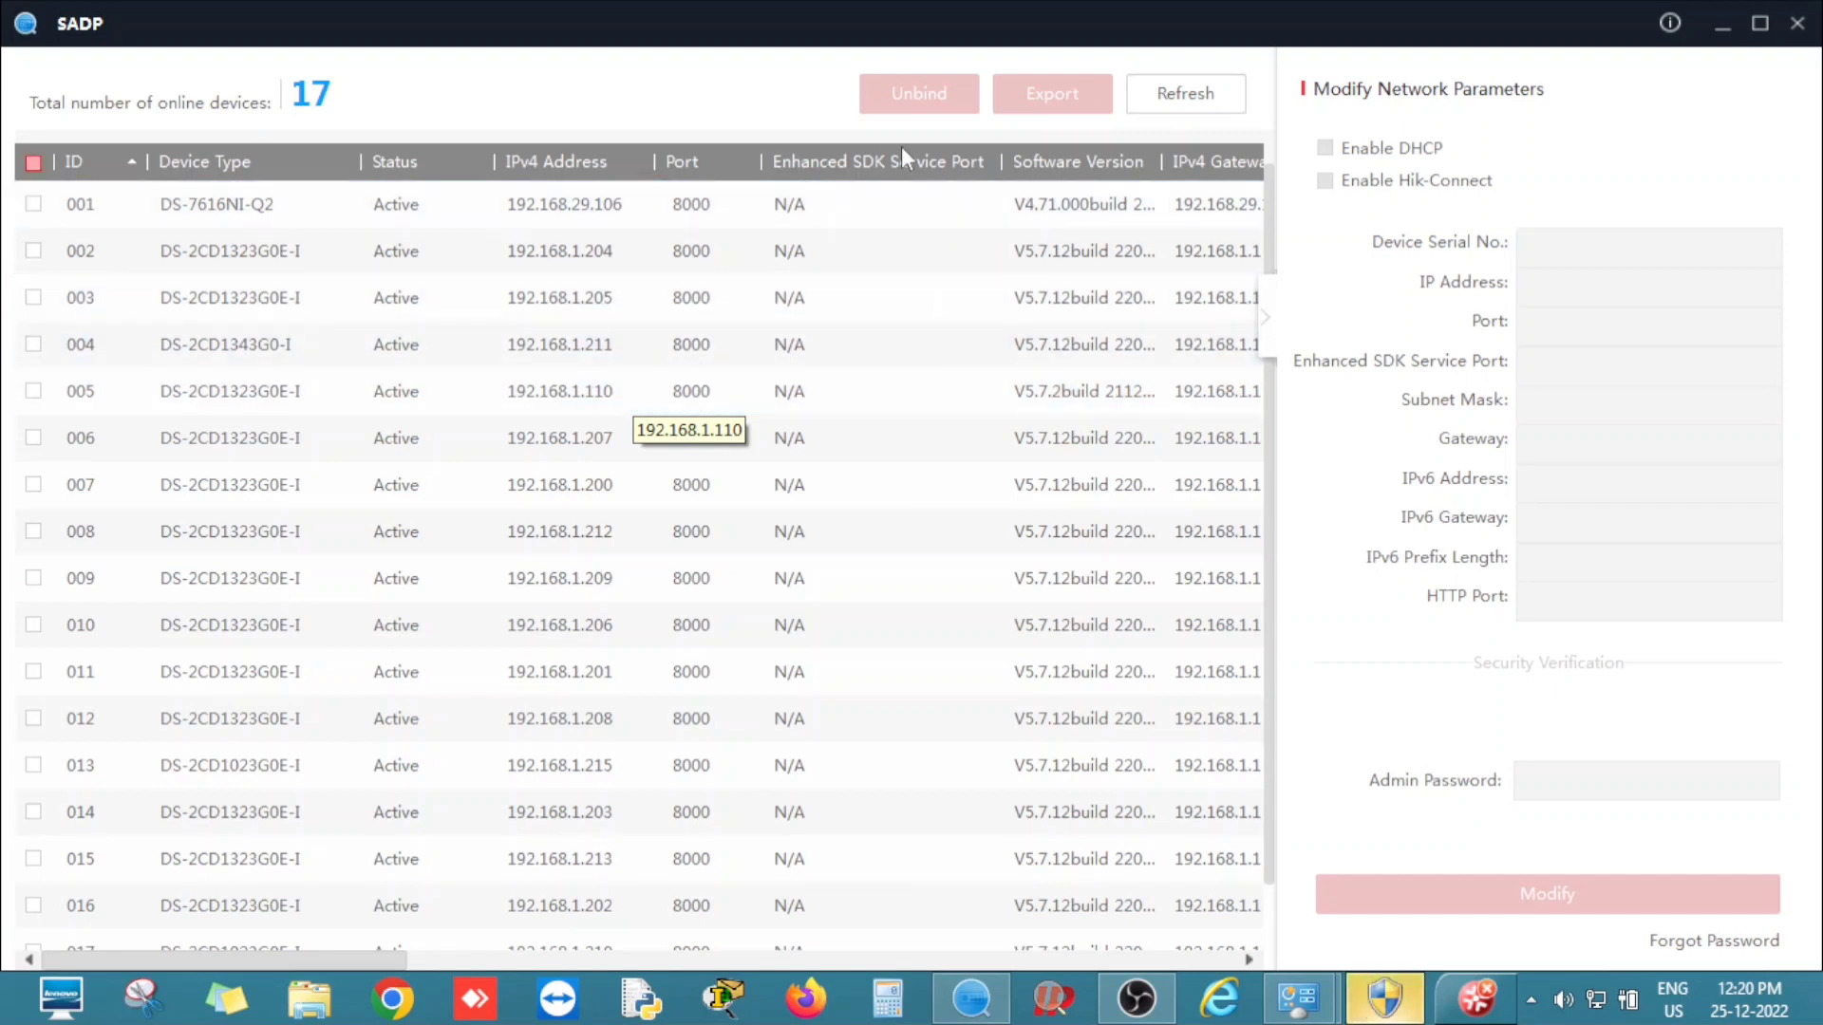
Refresh the list and tick camera 001 (192.168.1.208) to load its network settings.
left_click(1166, 87)
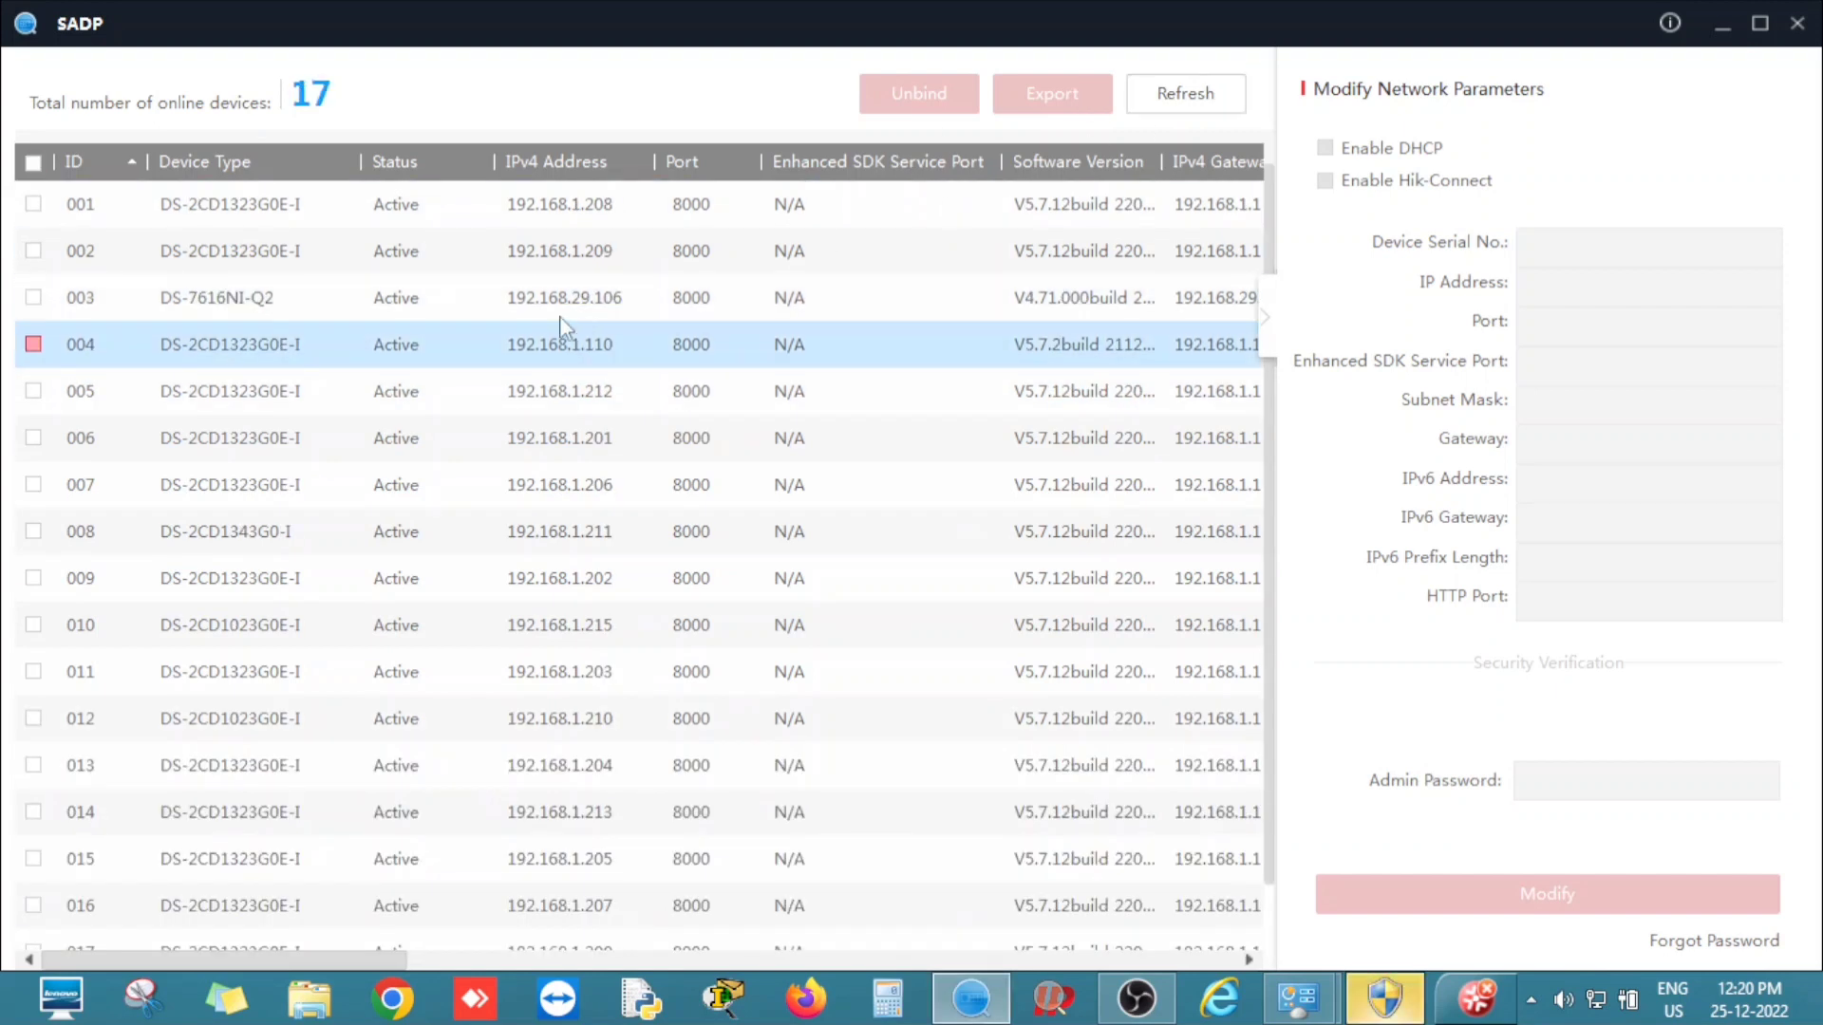
left_click(230, 269)
left_click(520, 221)
left_click(489, 340)
left_click(400, 486)
left_click(288, 354)
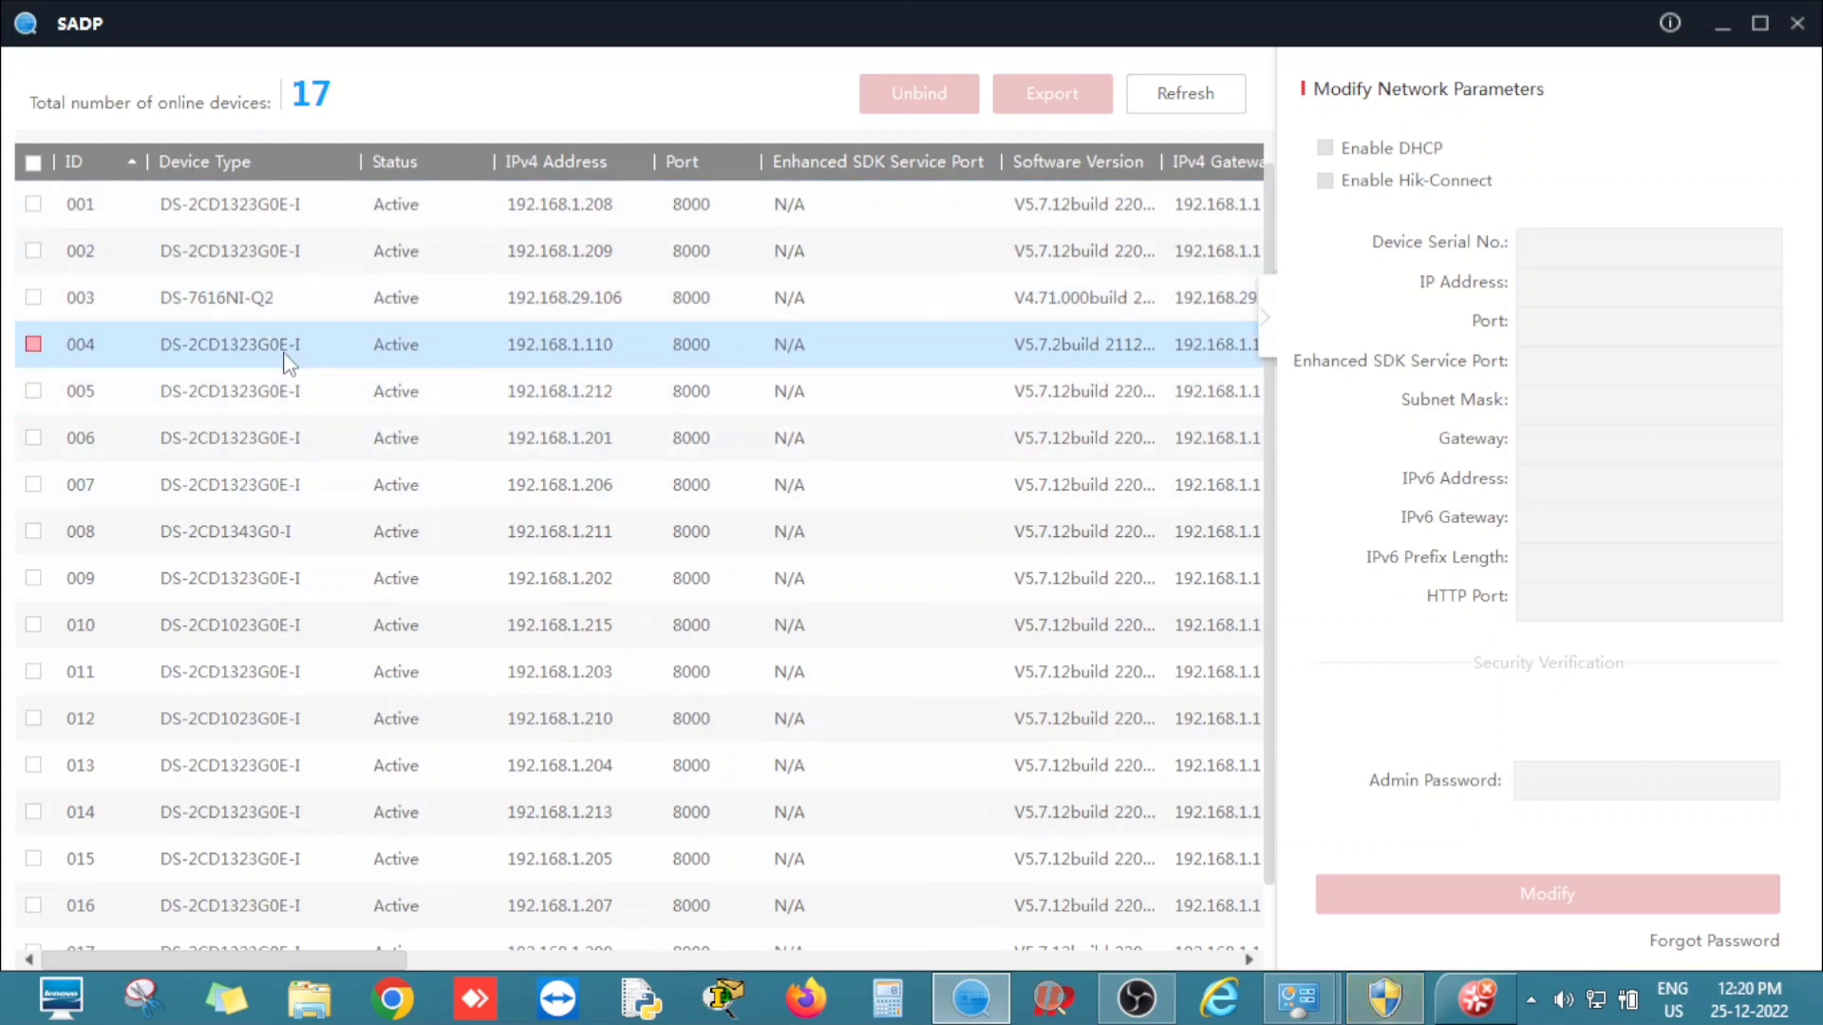
left_click(372, 267)
left_click(33, 203)
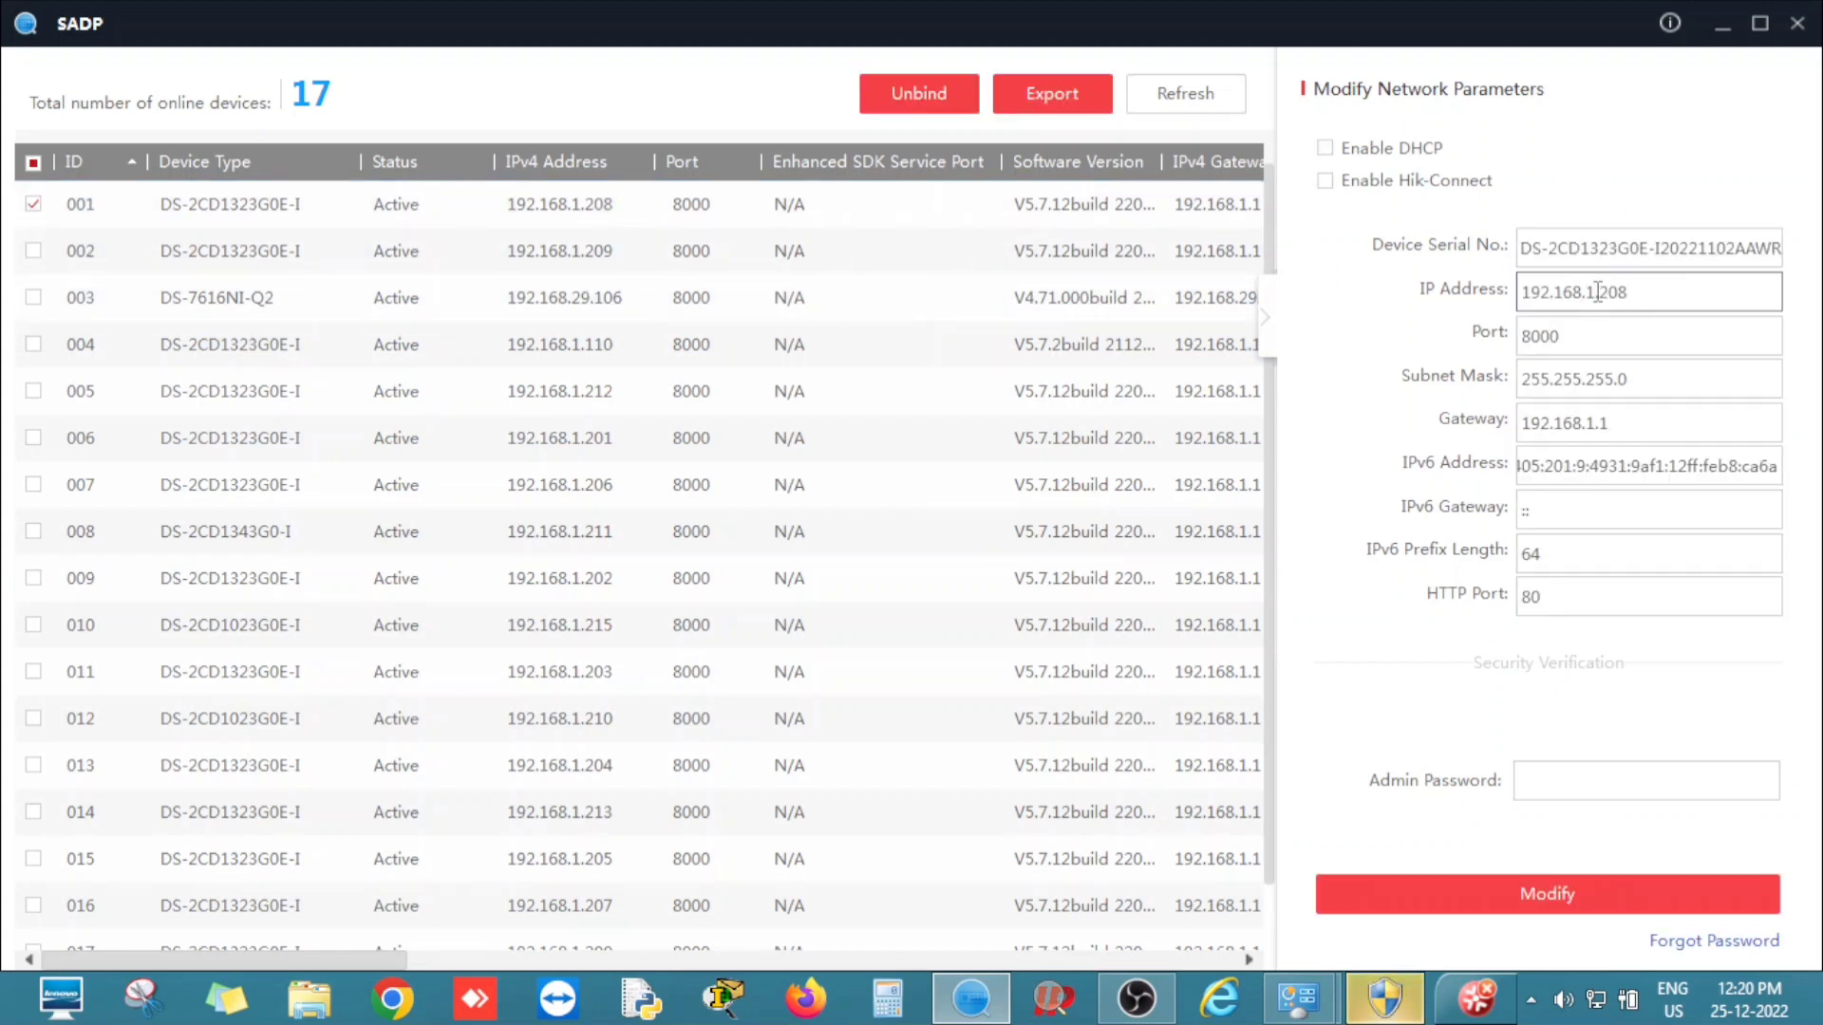
Change camera 001's IP to 192.168.29.208 and apply it with the admin password.
left_click(1595, 291)
key("BackSpace")
type("29")
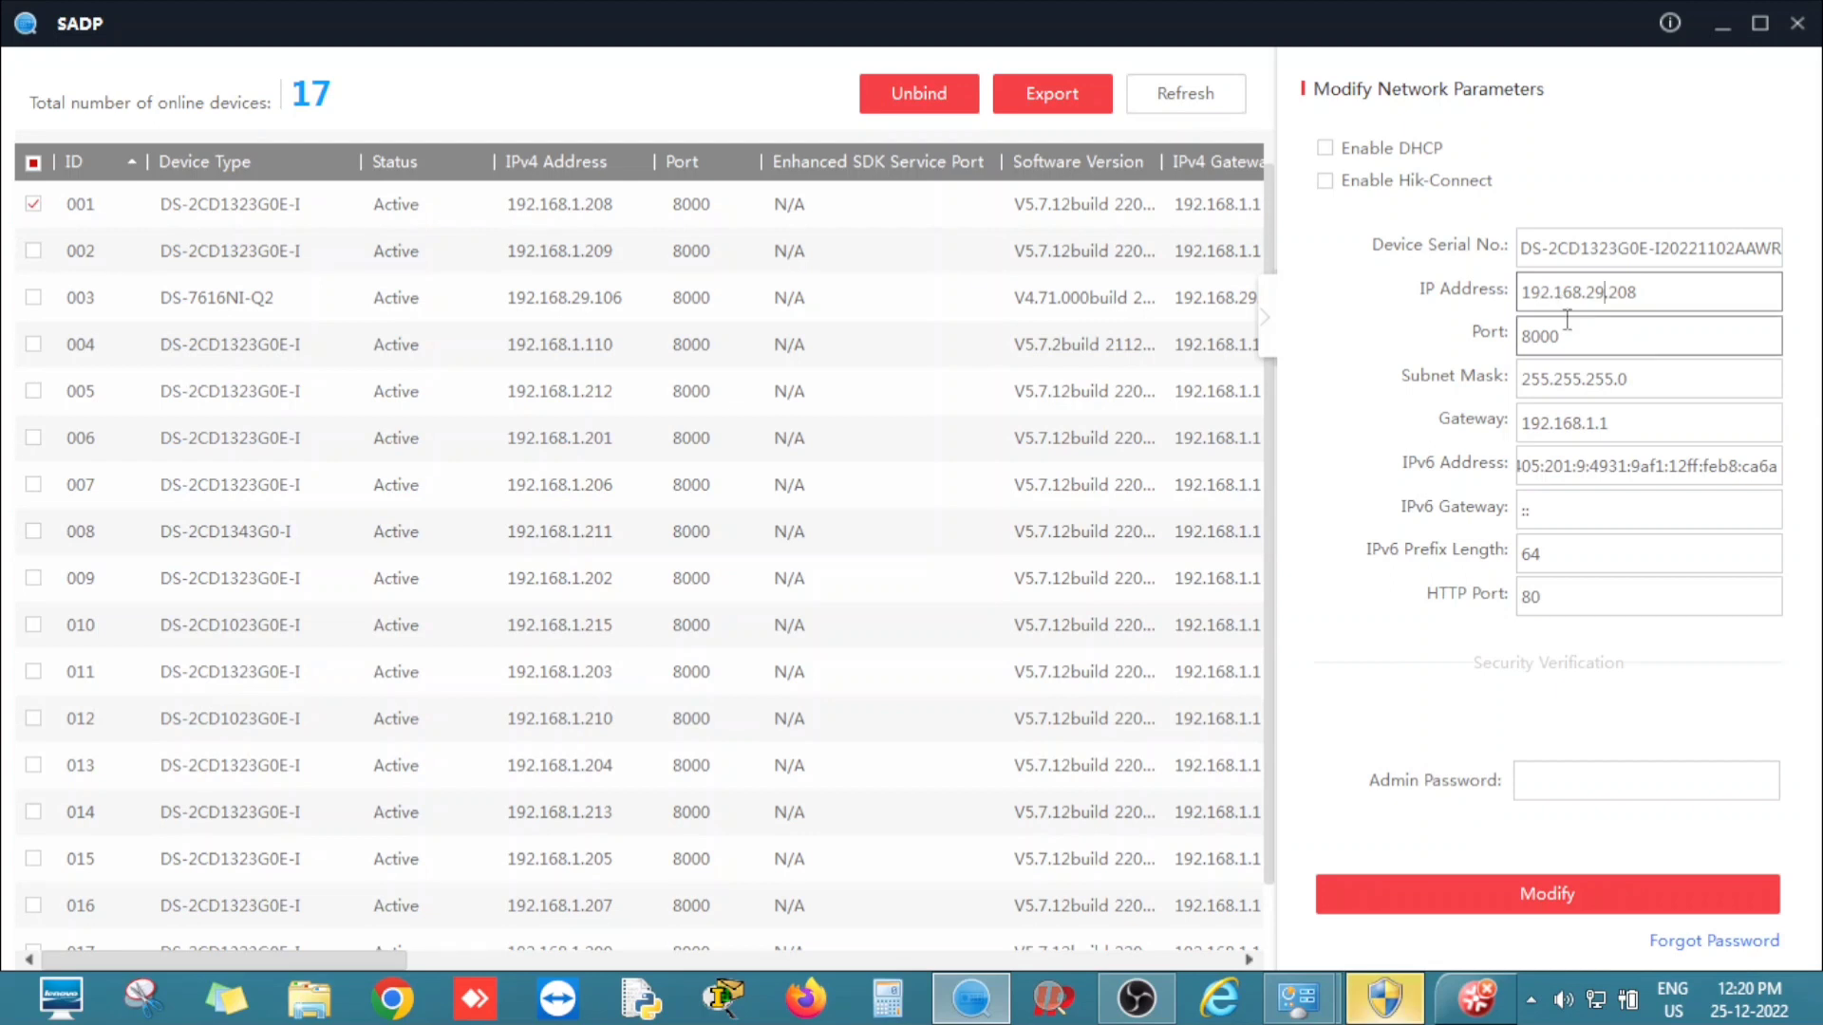
left_click(1572, 774)
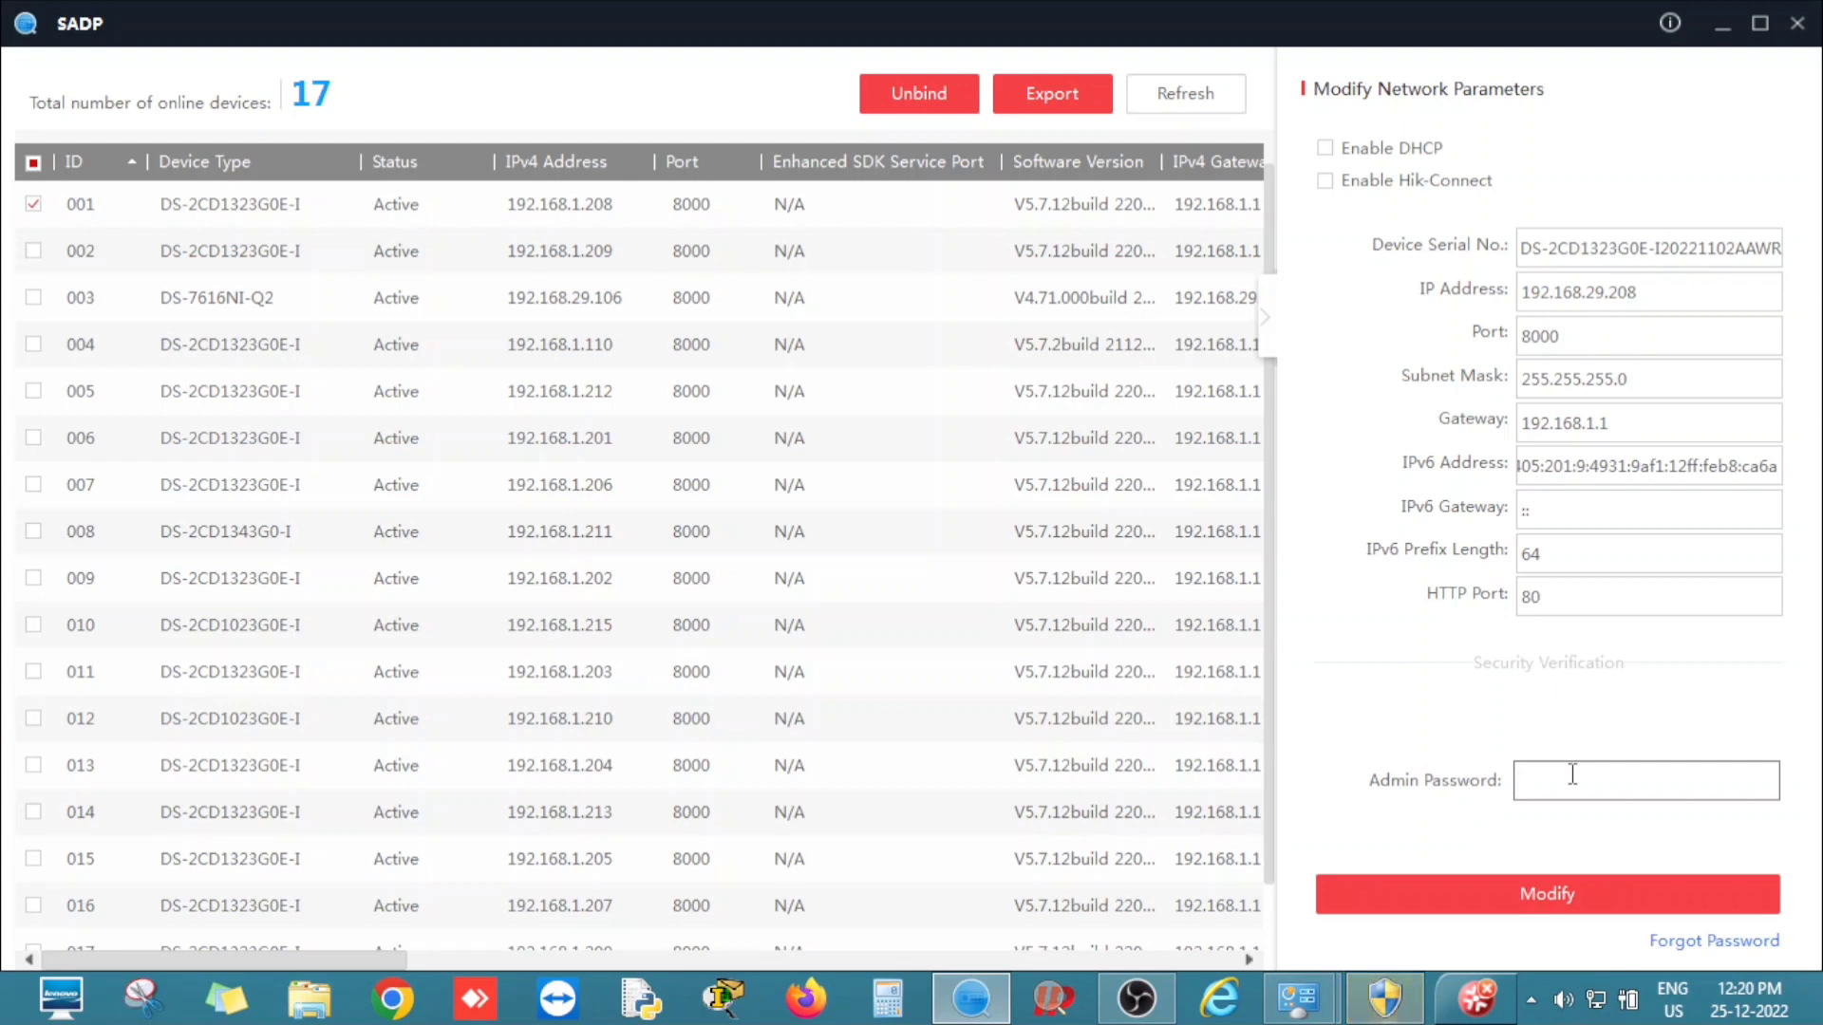
type("••••")
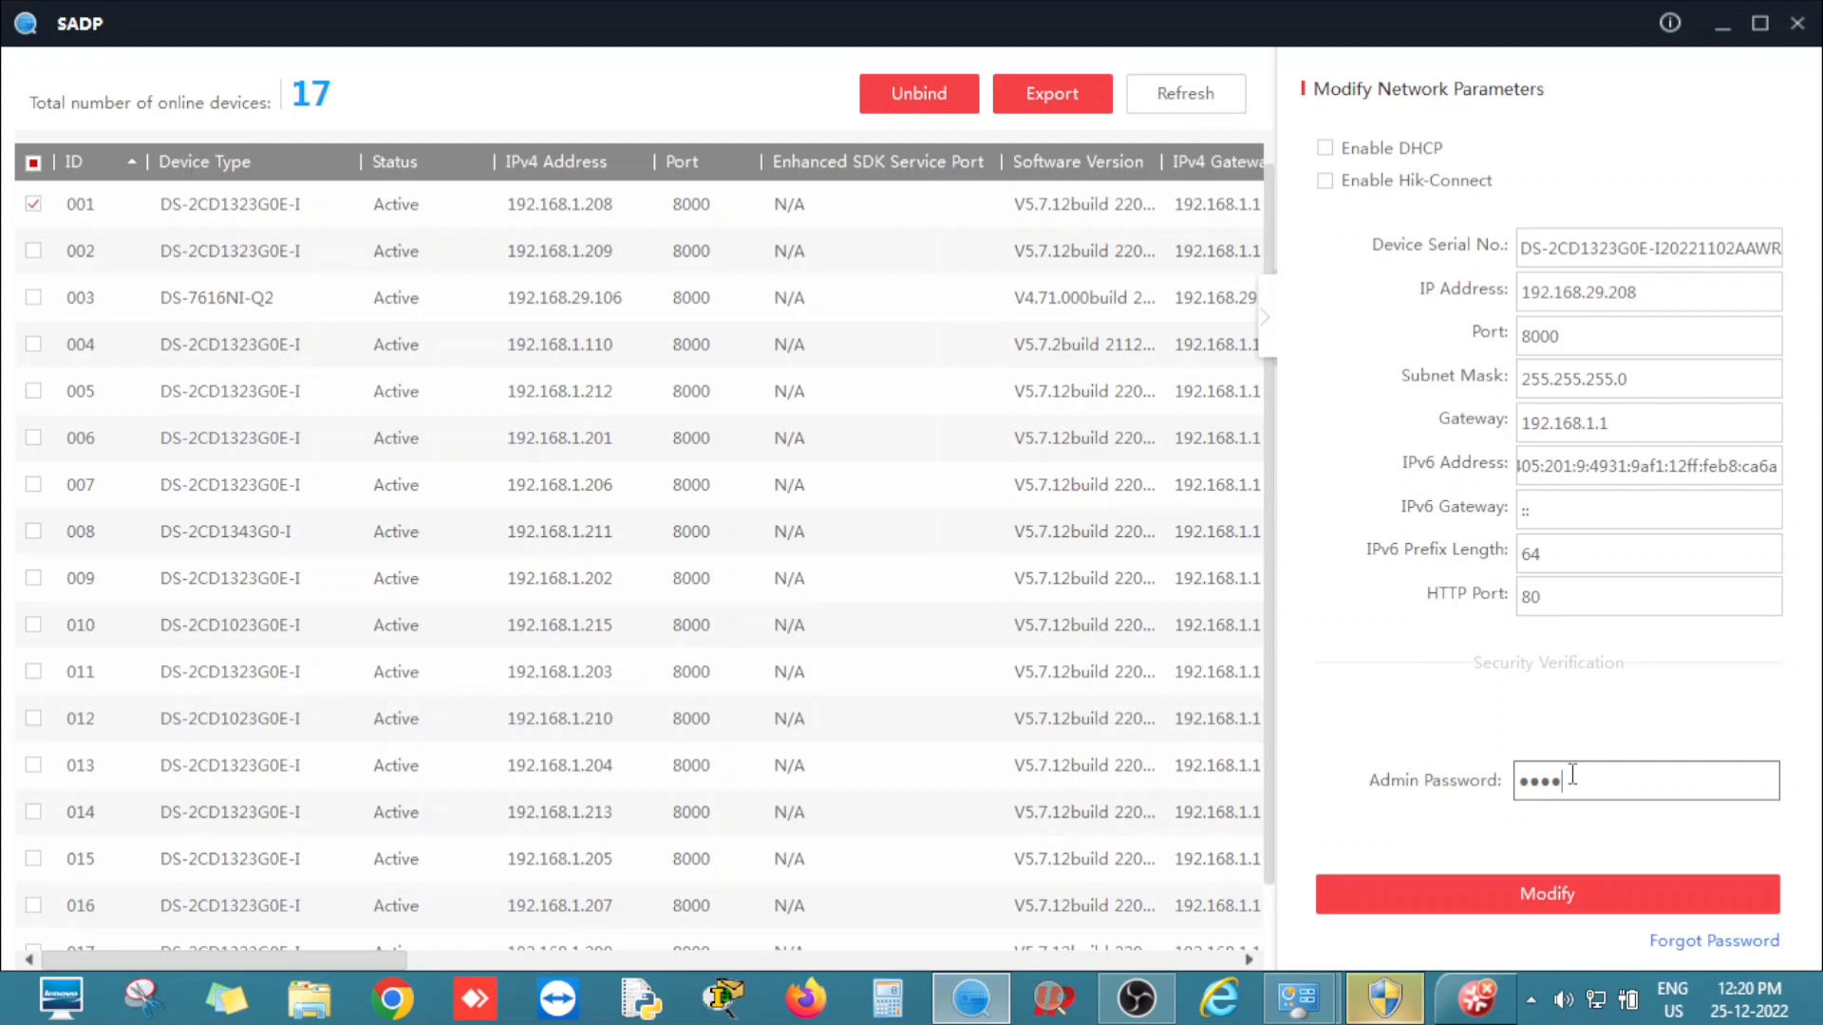
type("••••")
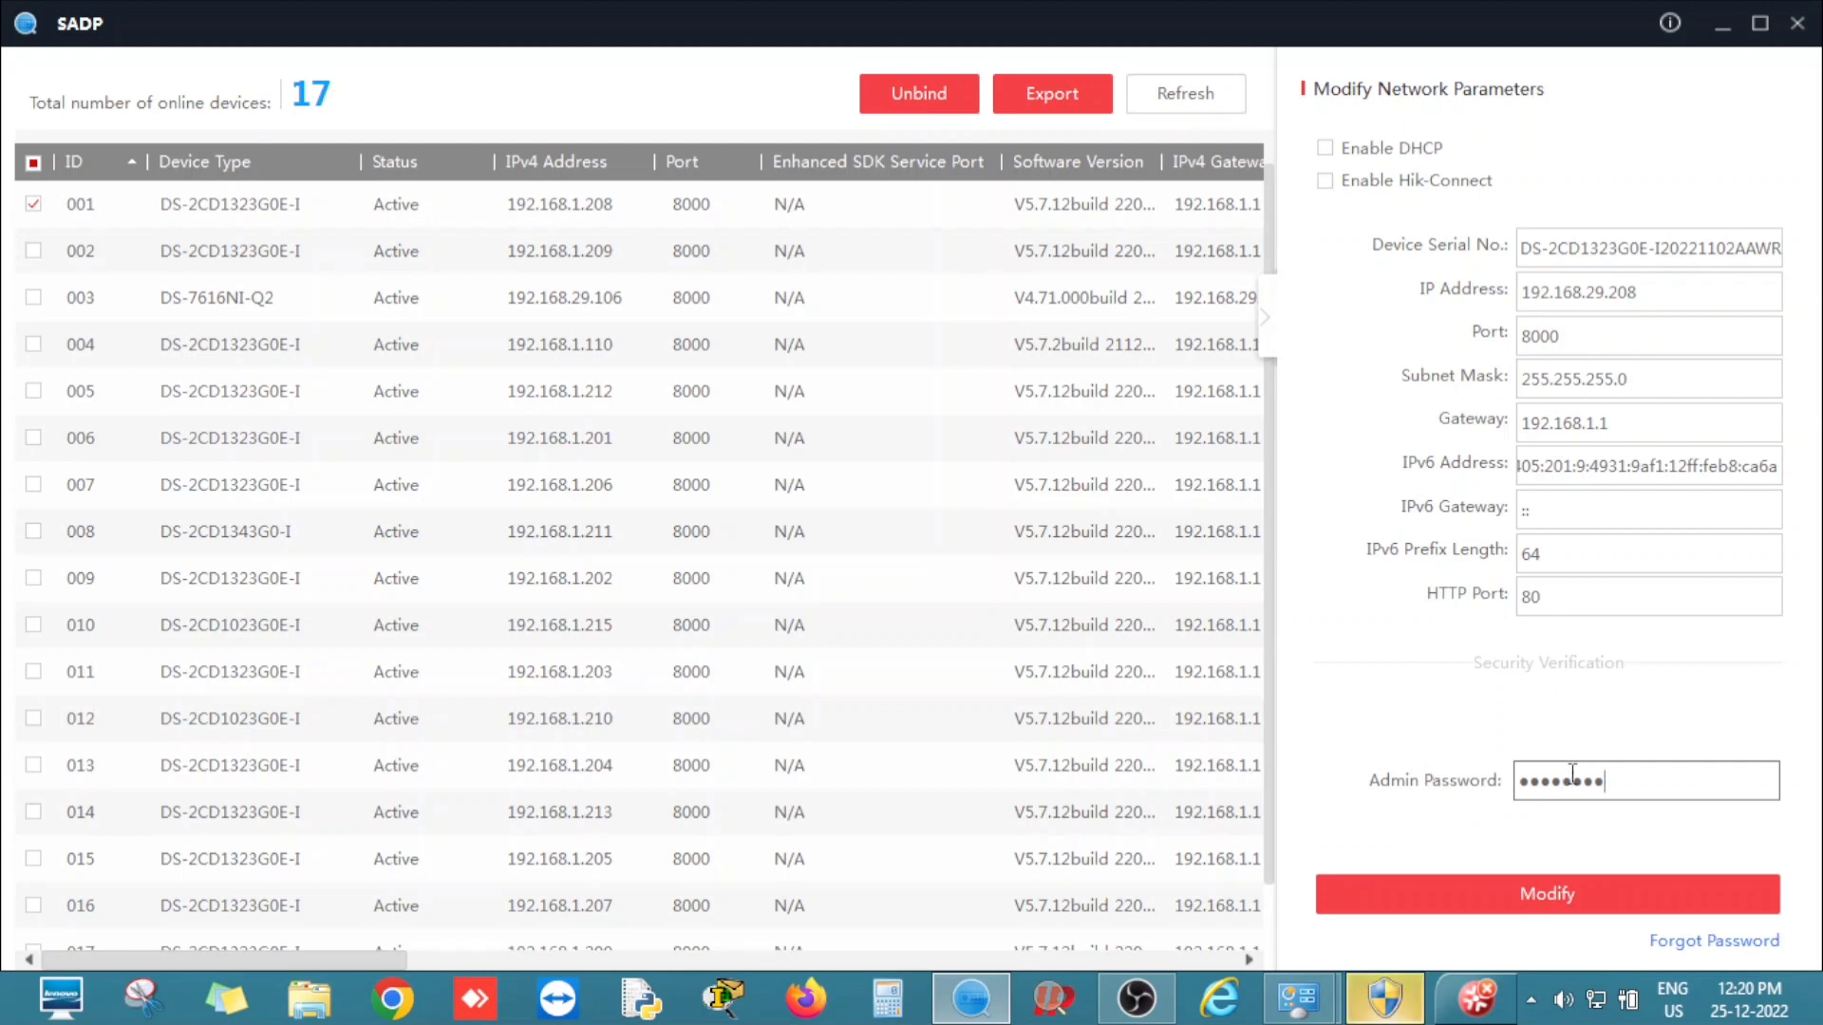
left_click(1547, 892)
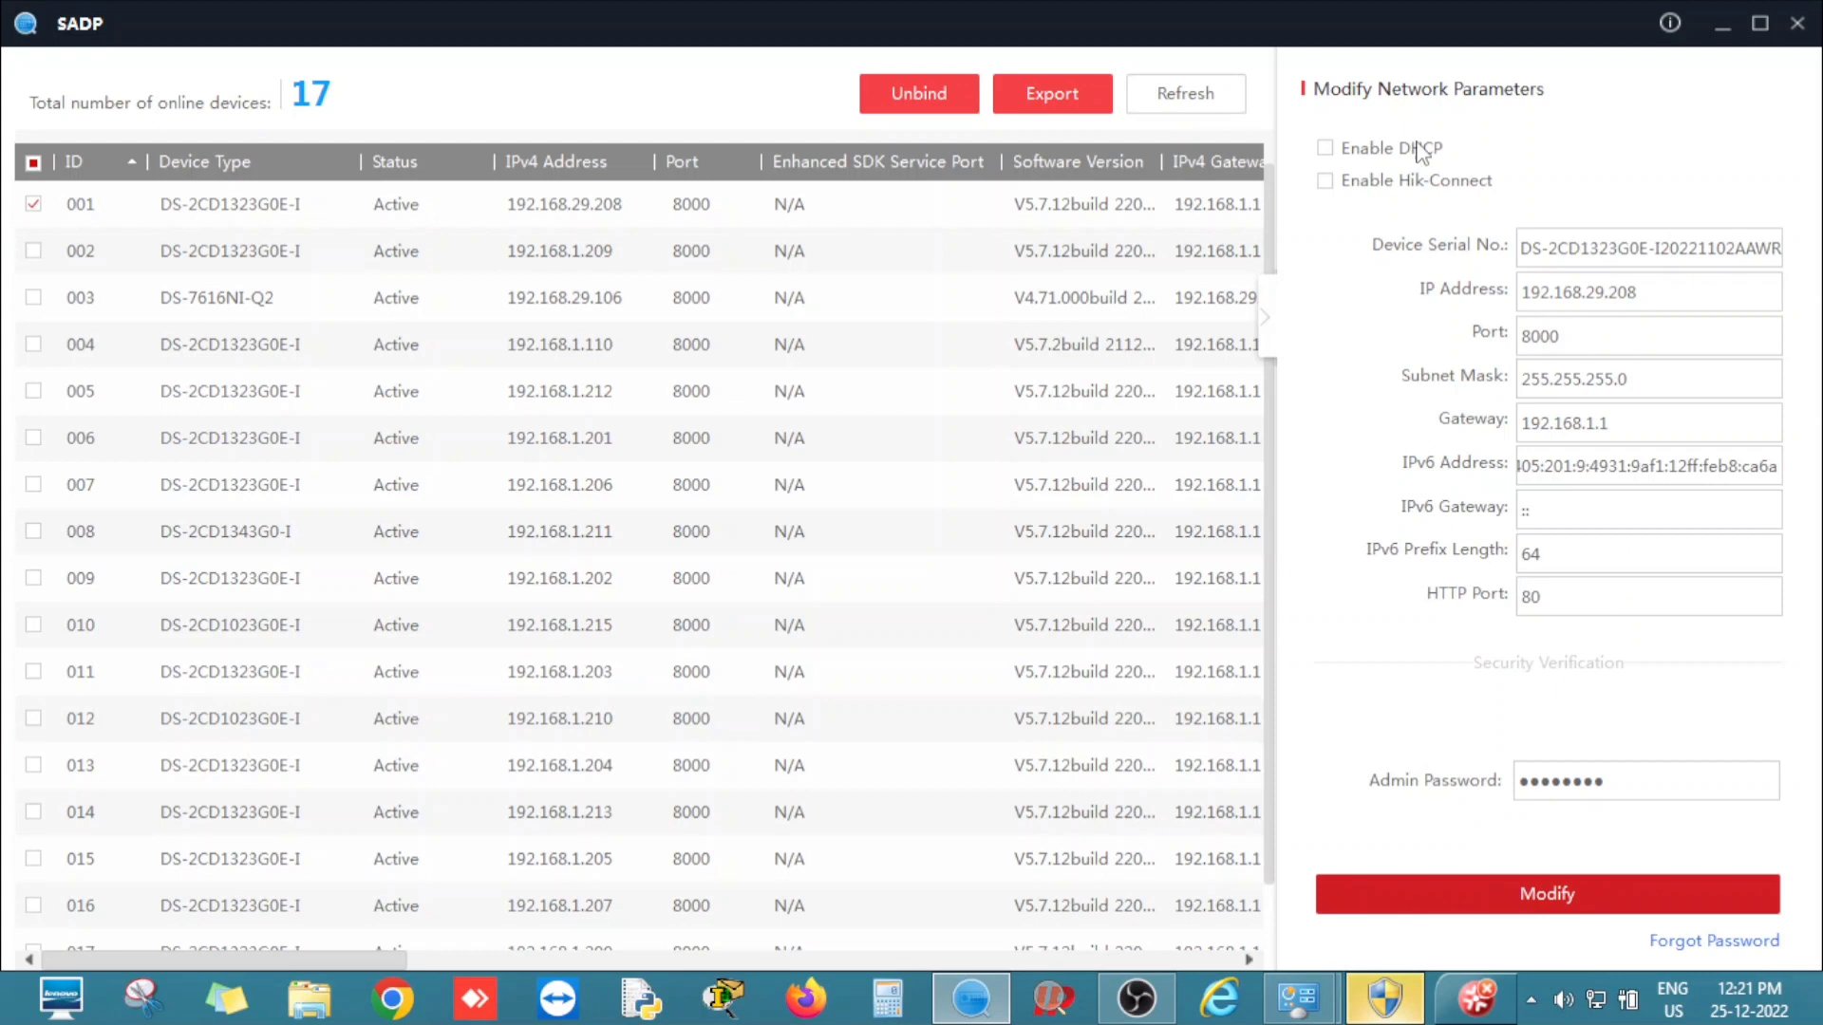
Refresh to confirm camera 001 shows 192.168.29.208, then tick camera 002 (192.168.1.206).
left_click(1158, 90)
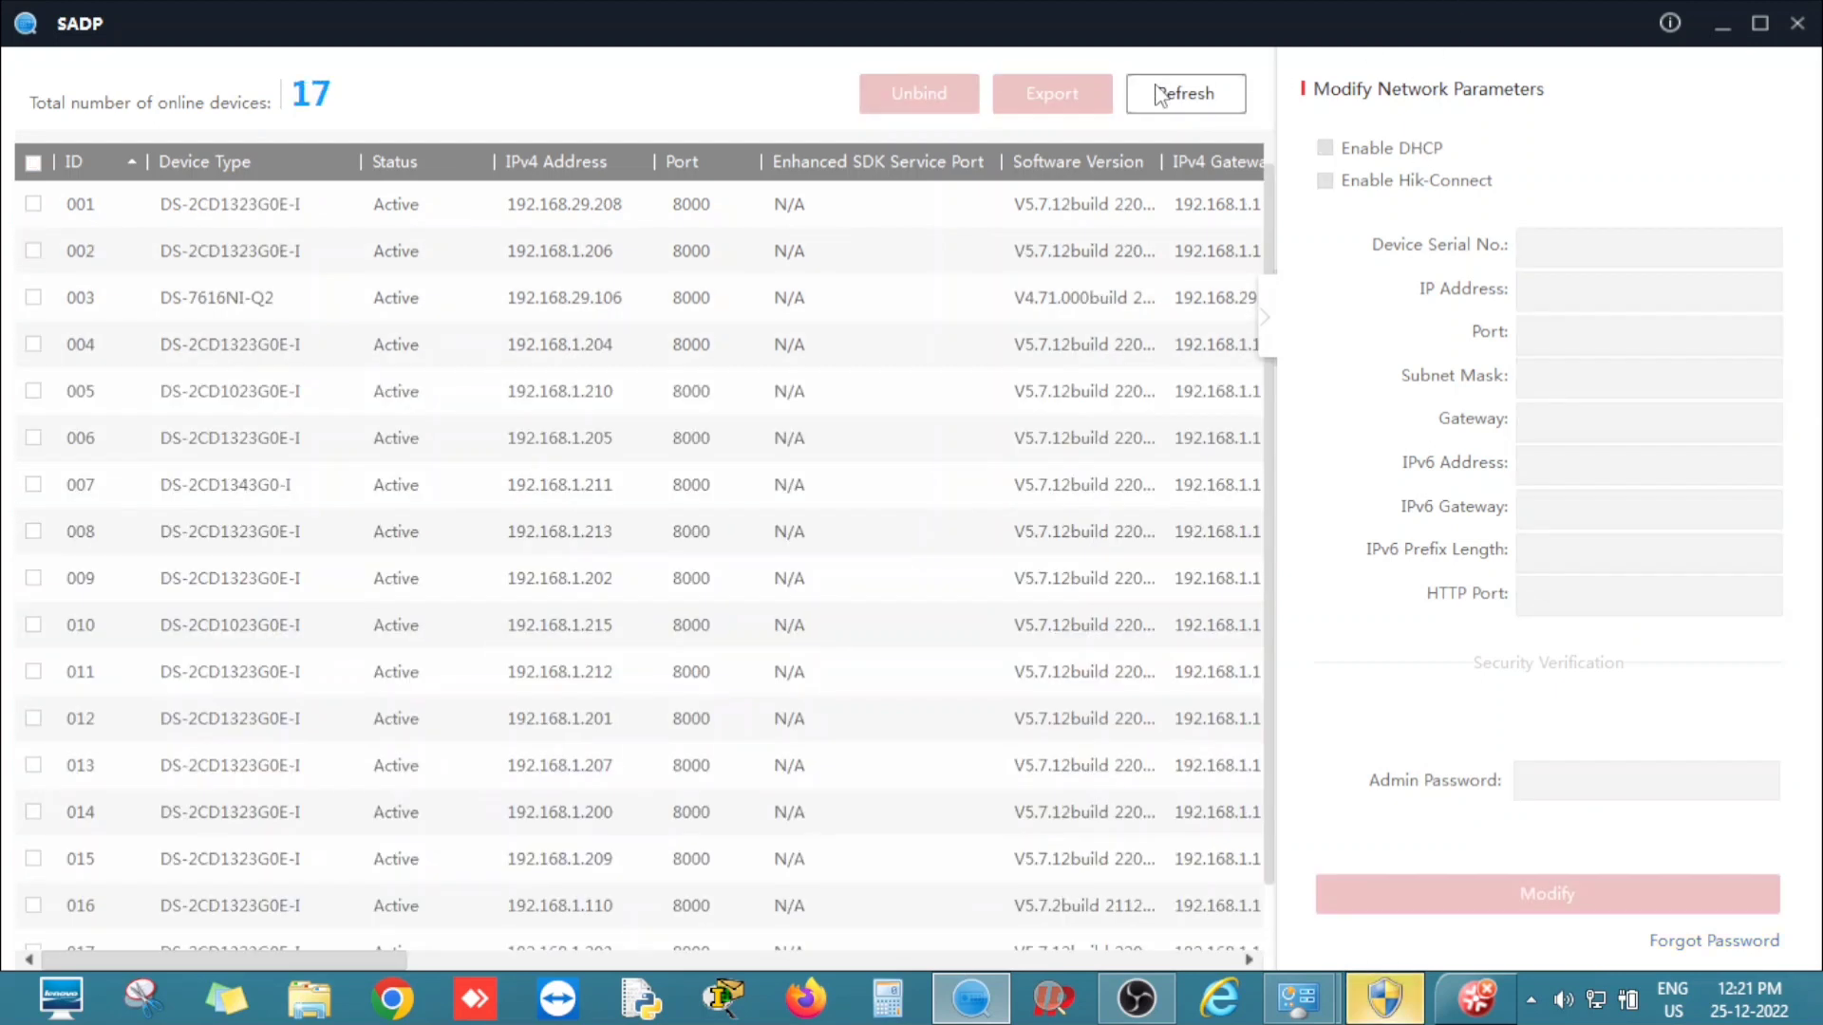
left_click(598, 201)
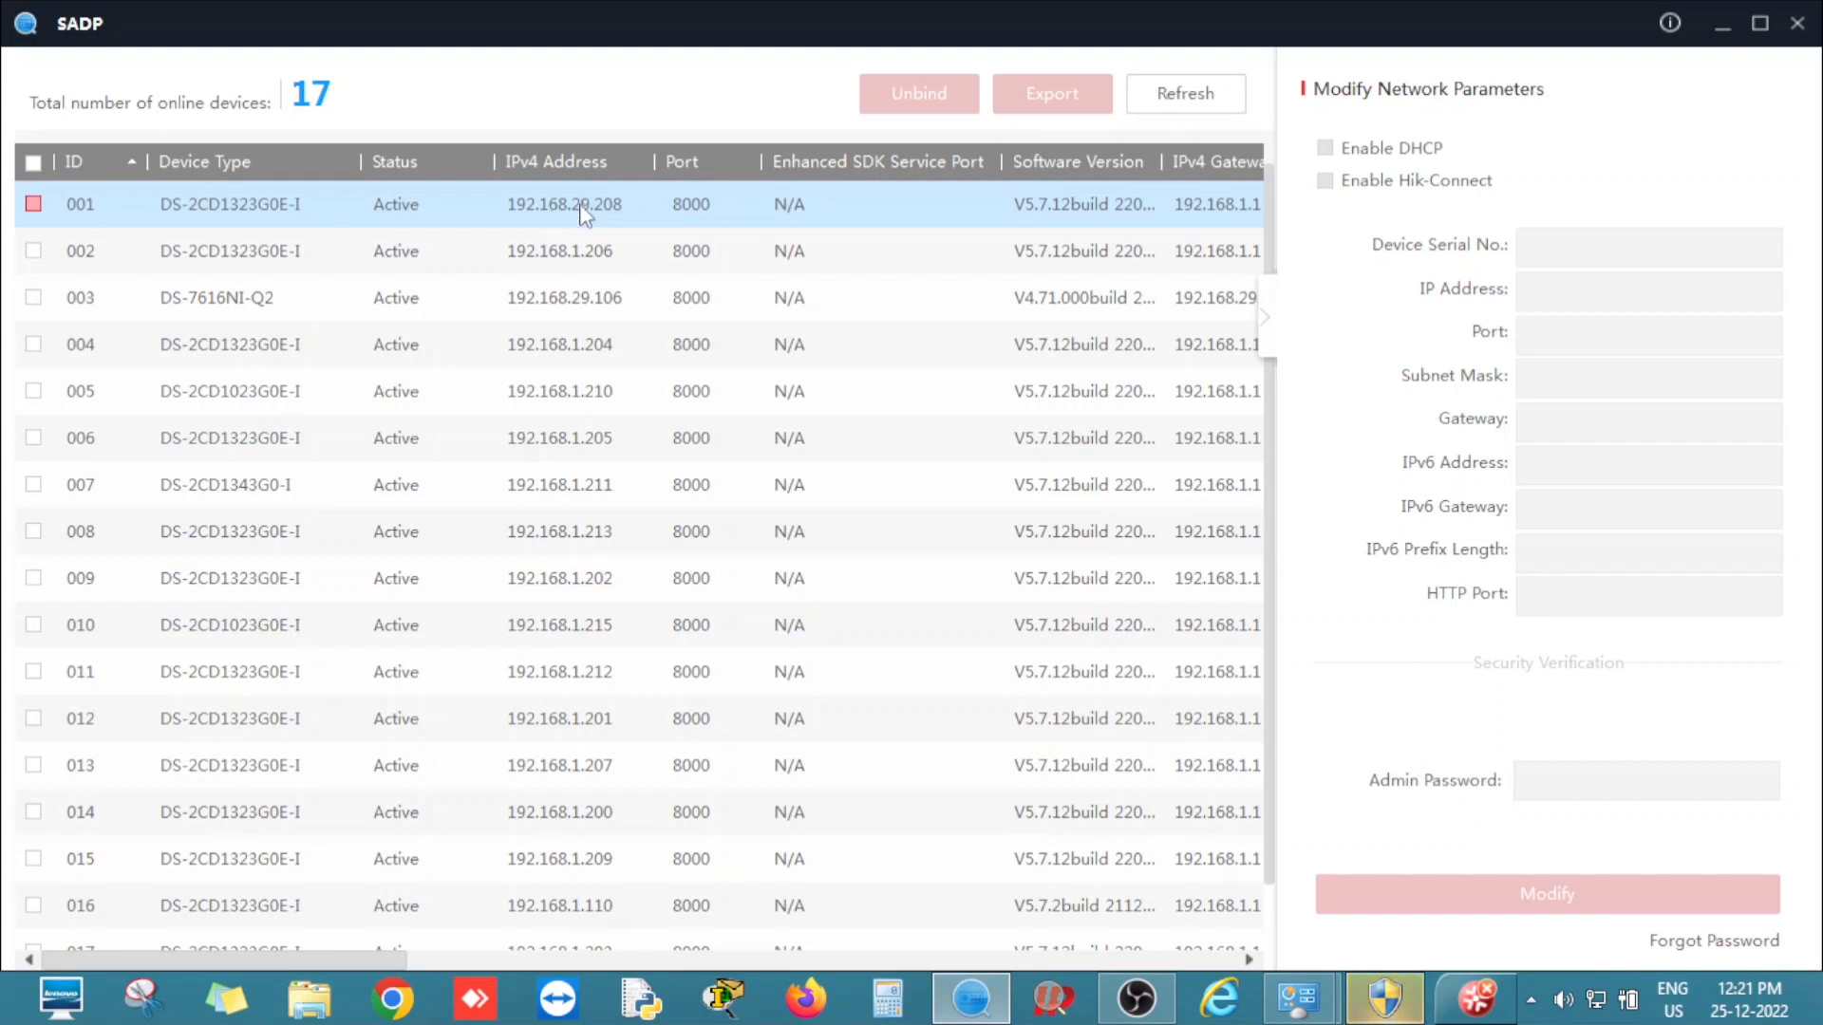
left_click(572, 244)
left_click(602, 211)
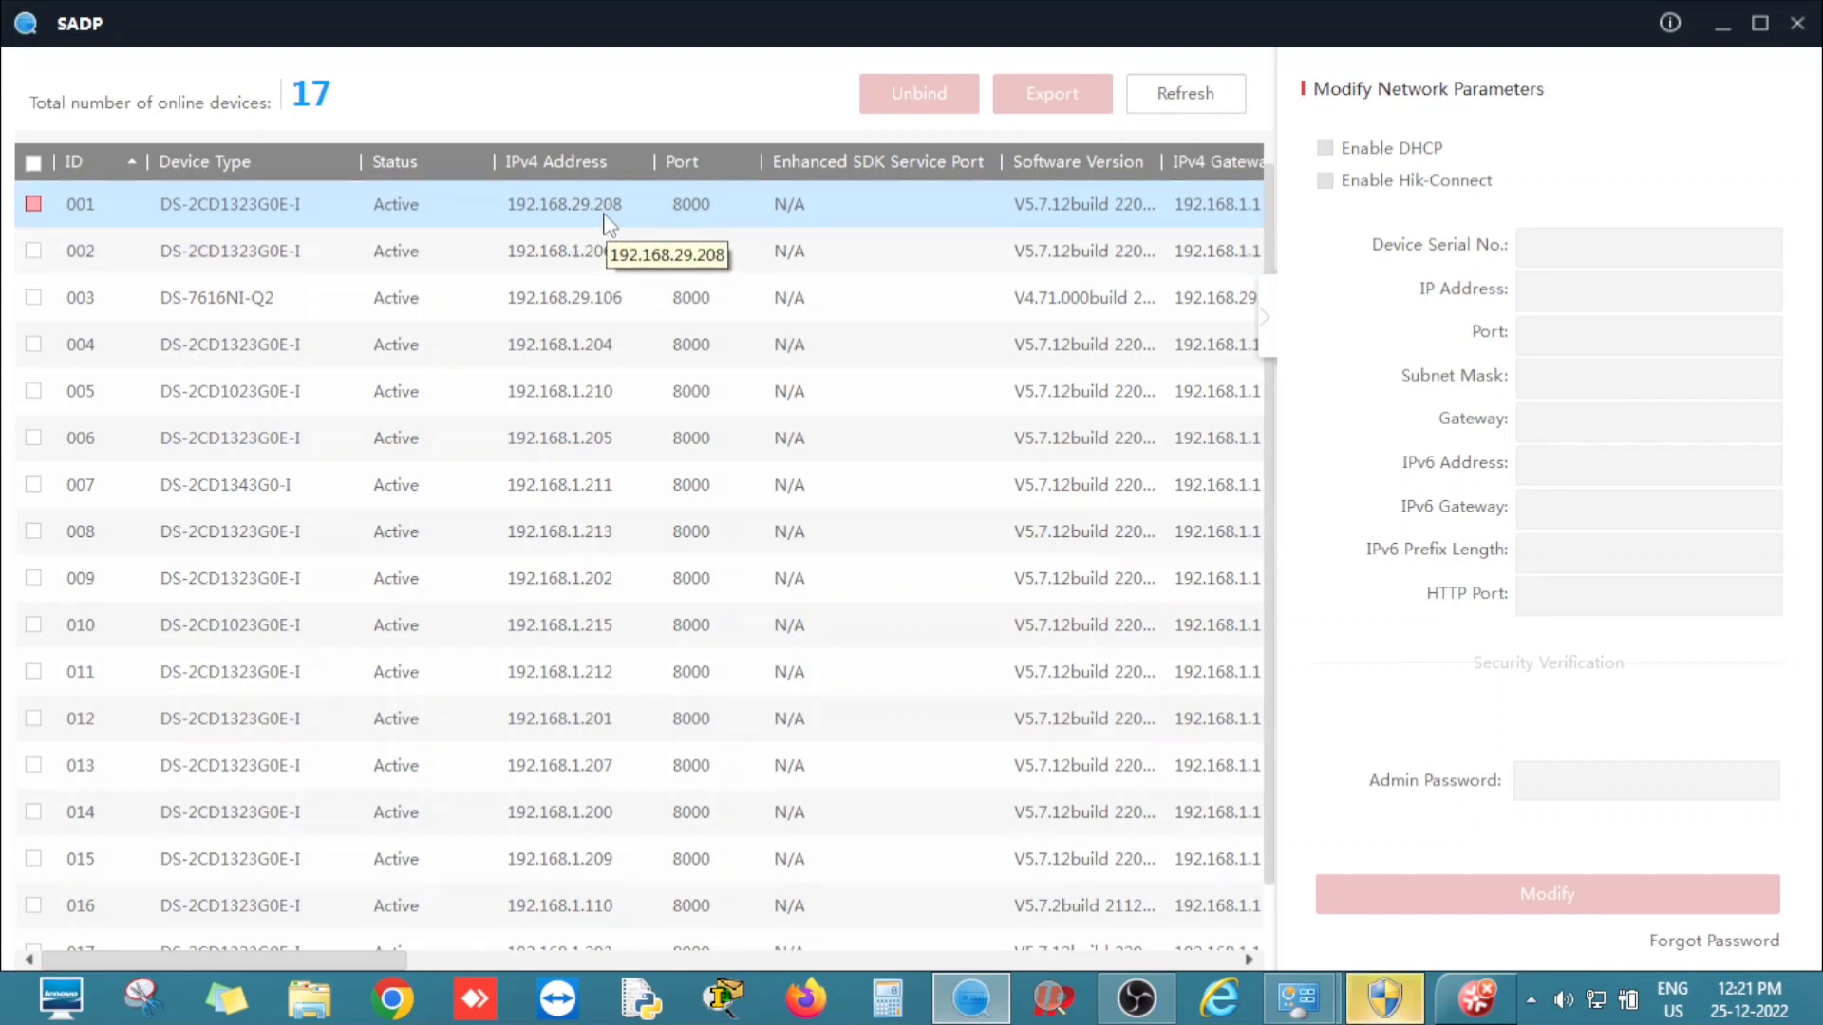
left_click(726, 264)
left_click(466, 283)
left_click(298, 220)
left_click(180, 219)
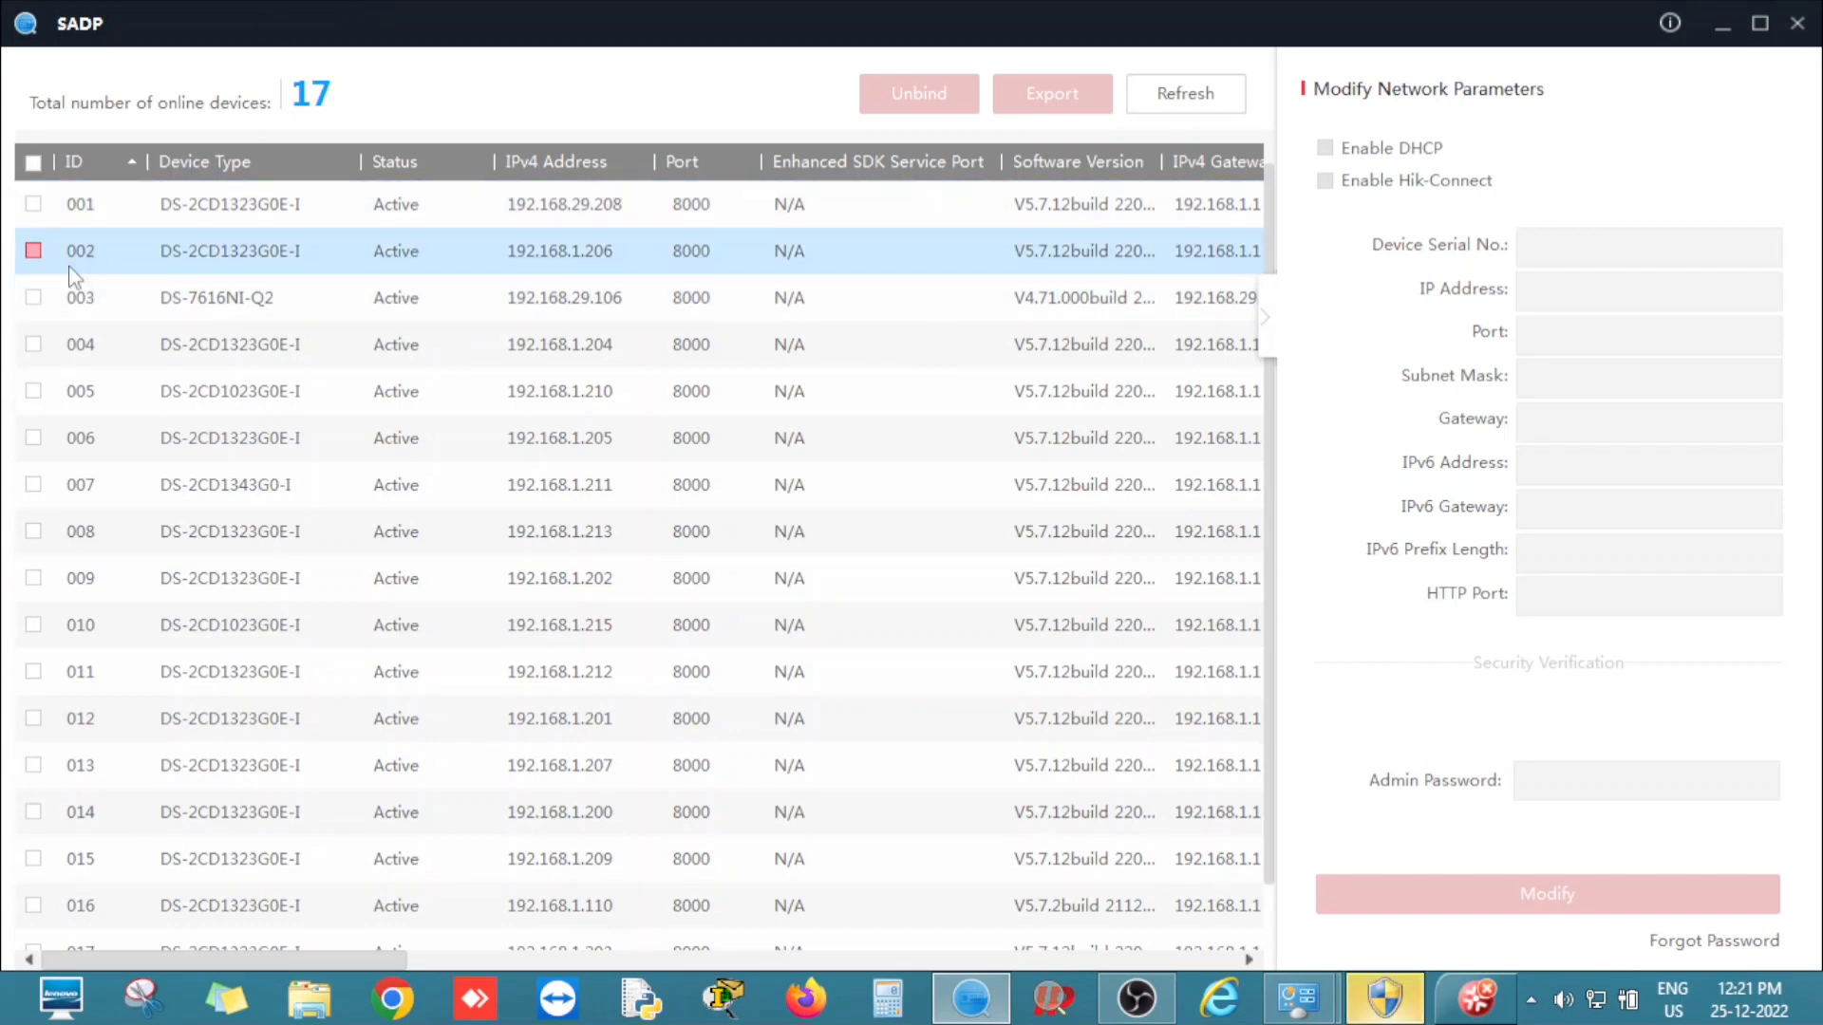
left_click(34, 249)
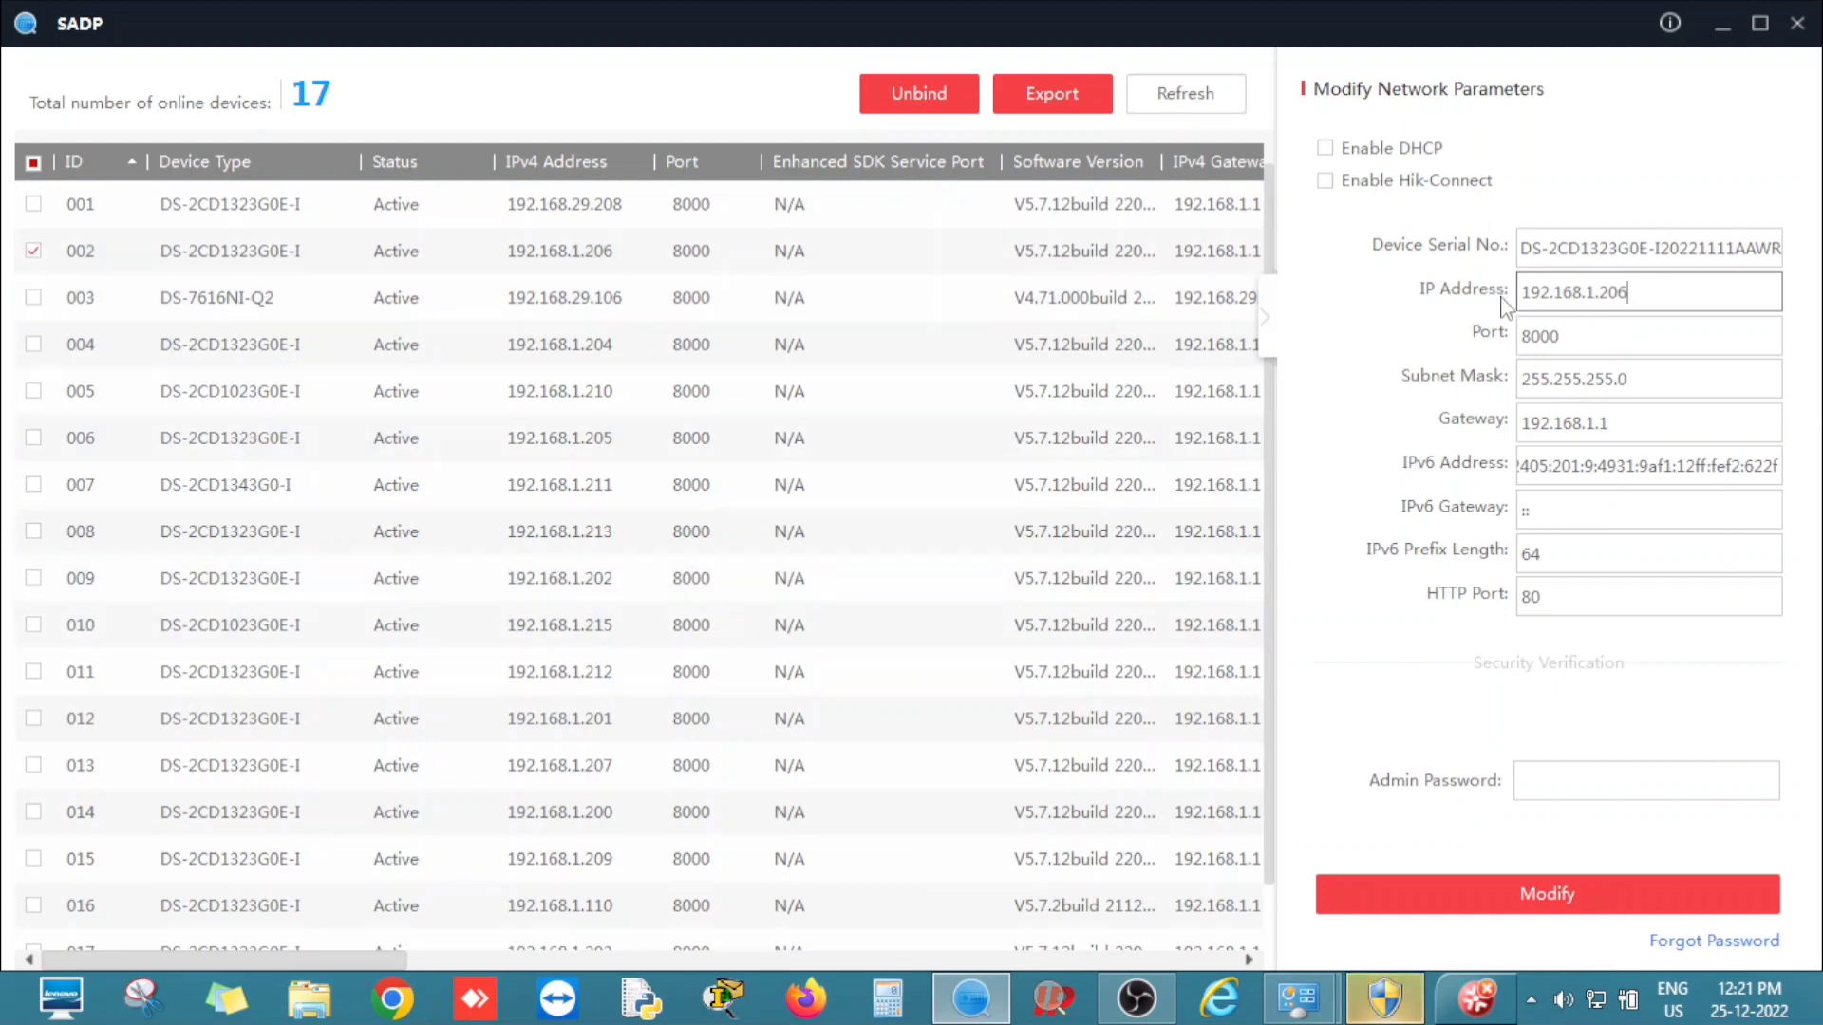
Change camera 002's IP to 192.168.29.206 and apply it with the admin password.
left_click(1598, 292)
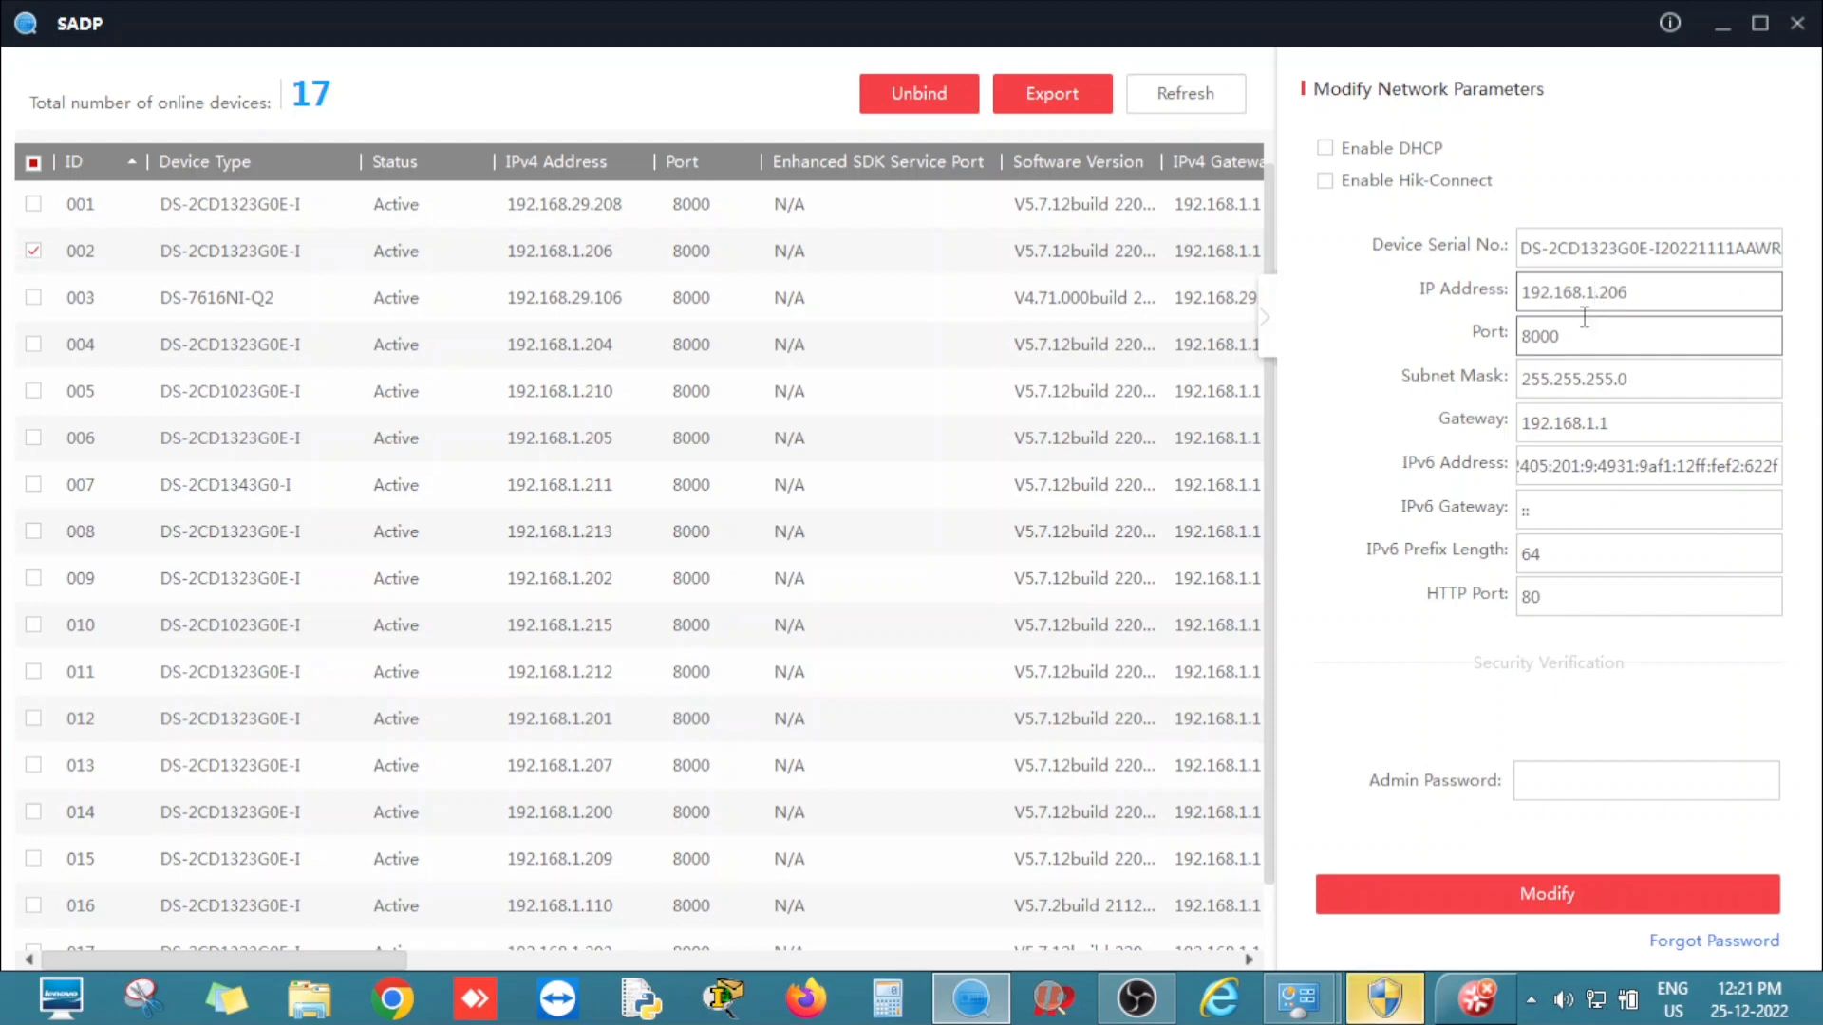
key("BackSpace")
type("29")
left_click(1580, 774)
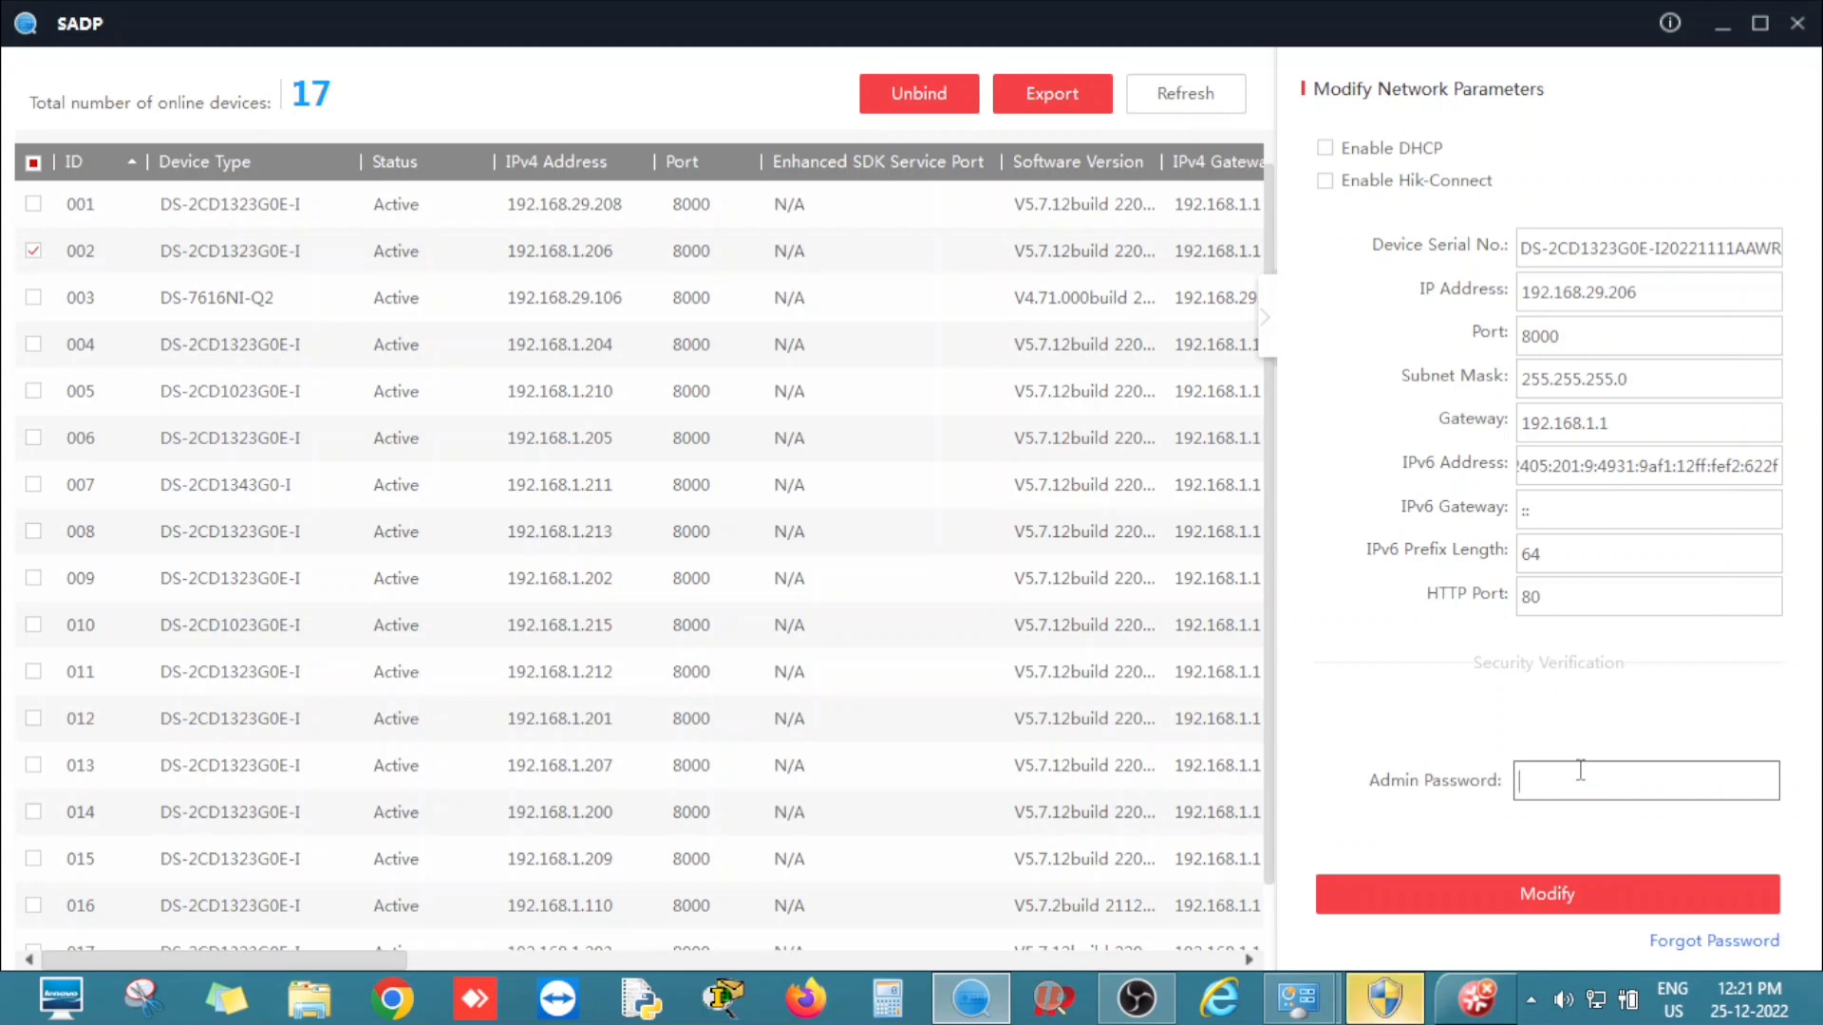
type("12345")
left_click(1574, 886)
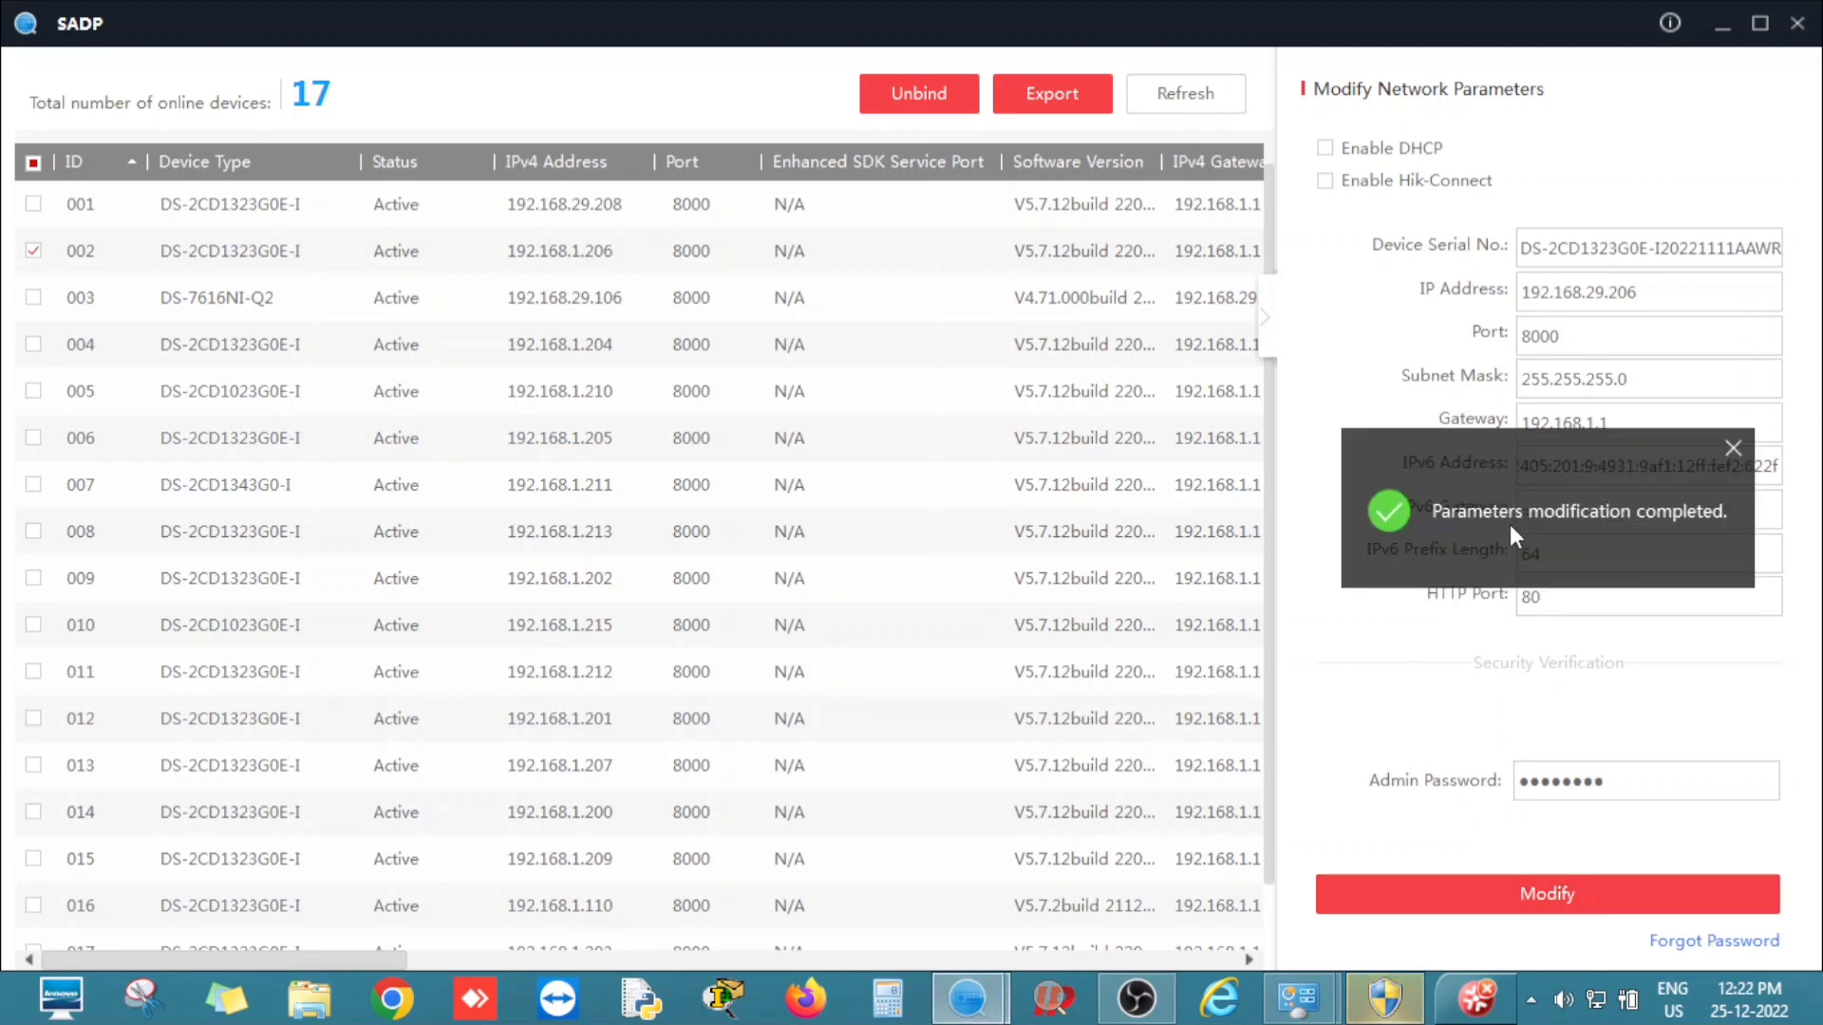
Dismiss the modification-completed message.
left_click(1218, 106)
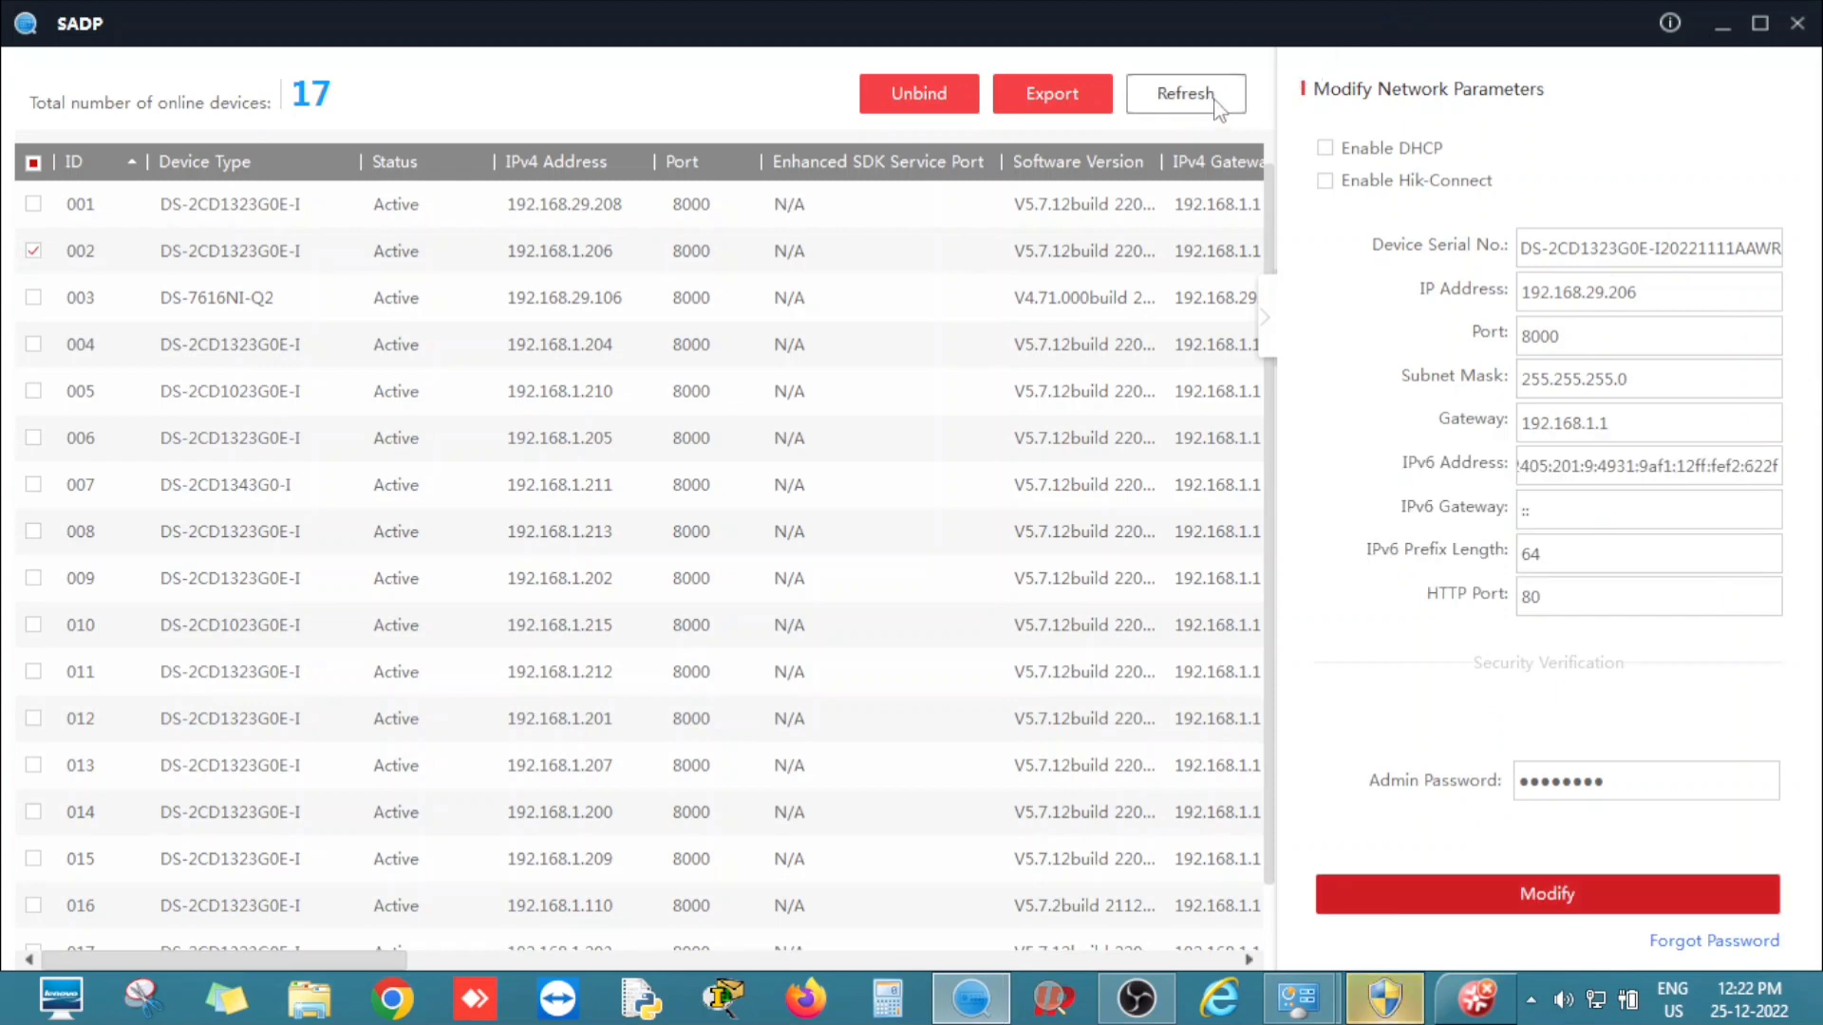